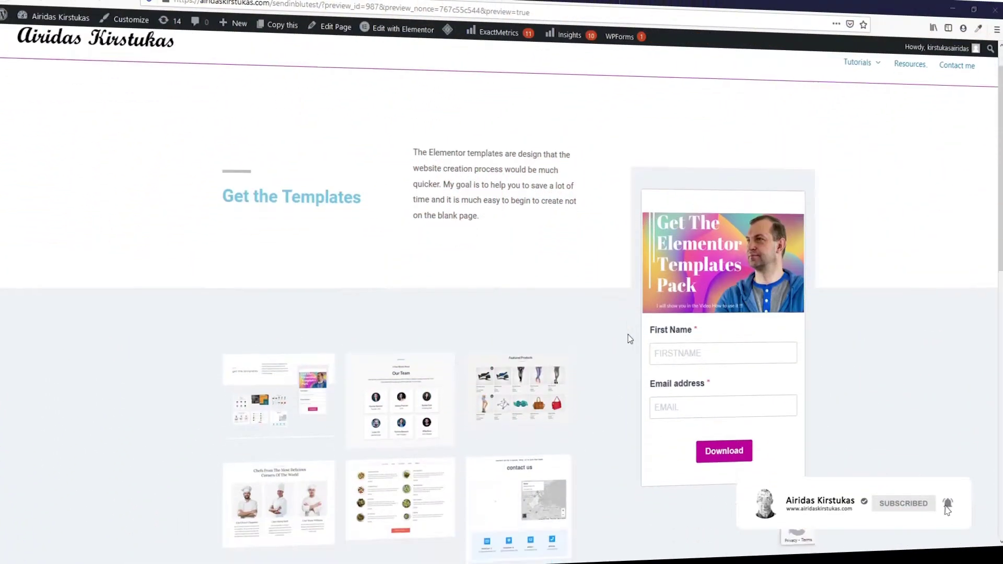
Step: Submit a test signup with a first name and email address, then refresh the Sendinblue contact list
scroll(628, 334, down, 1)
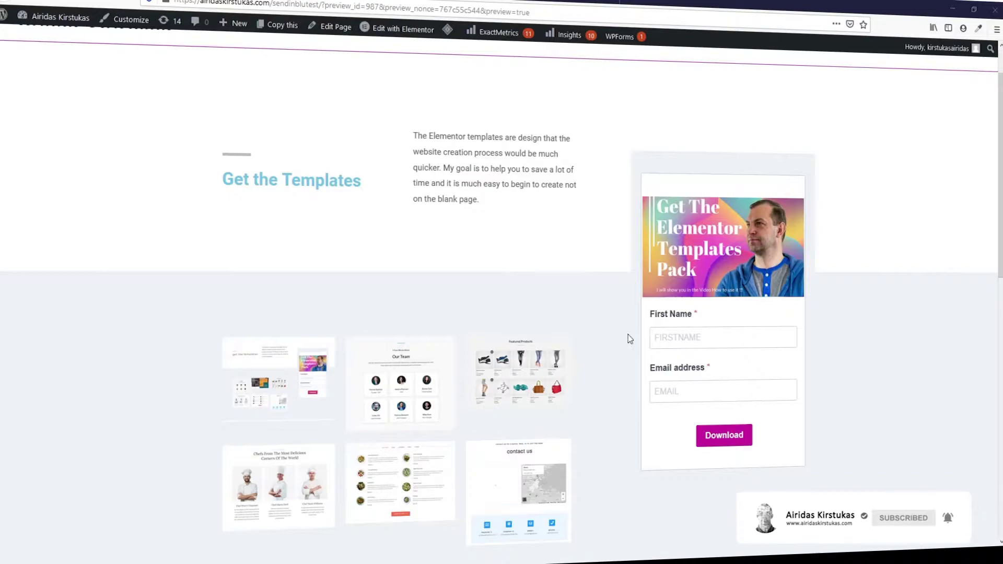
scroll(628, 335, down, 2)
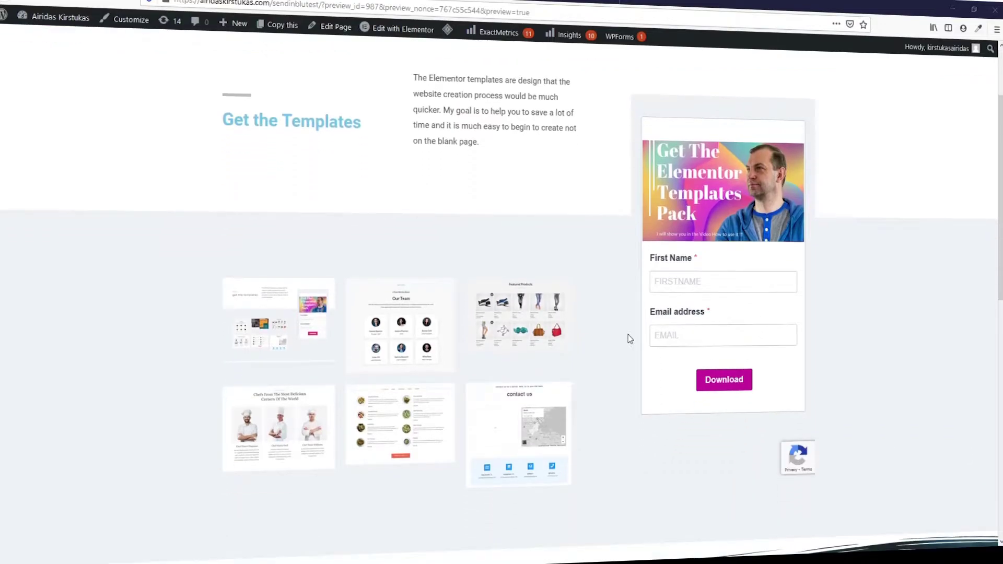
scroll(629, 339, down, 3)
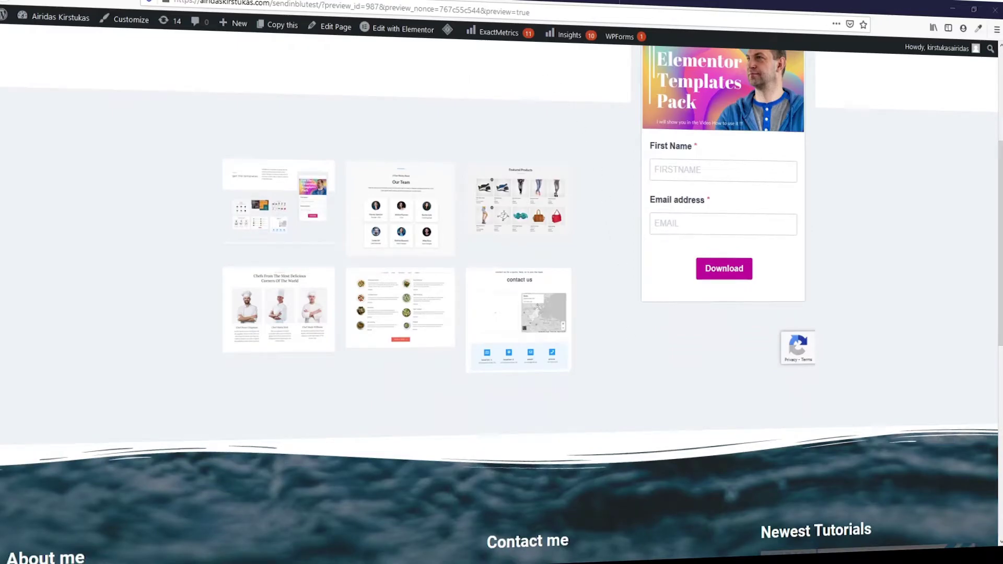
click(706, 169)
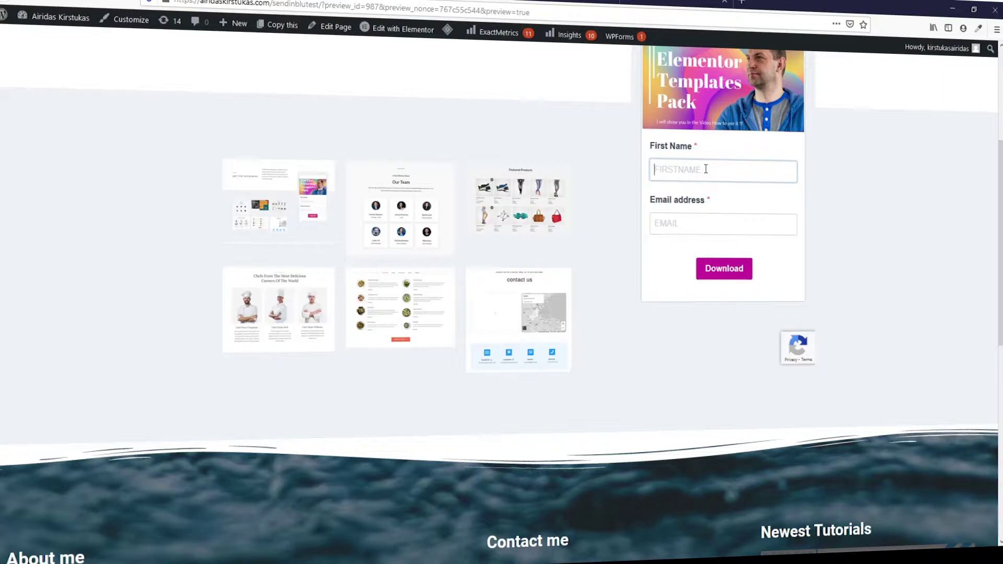
text(Andy)
click(715, 222)
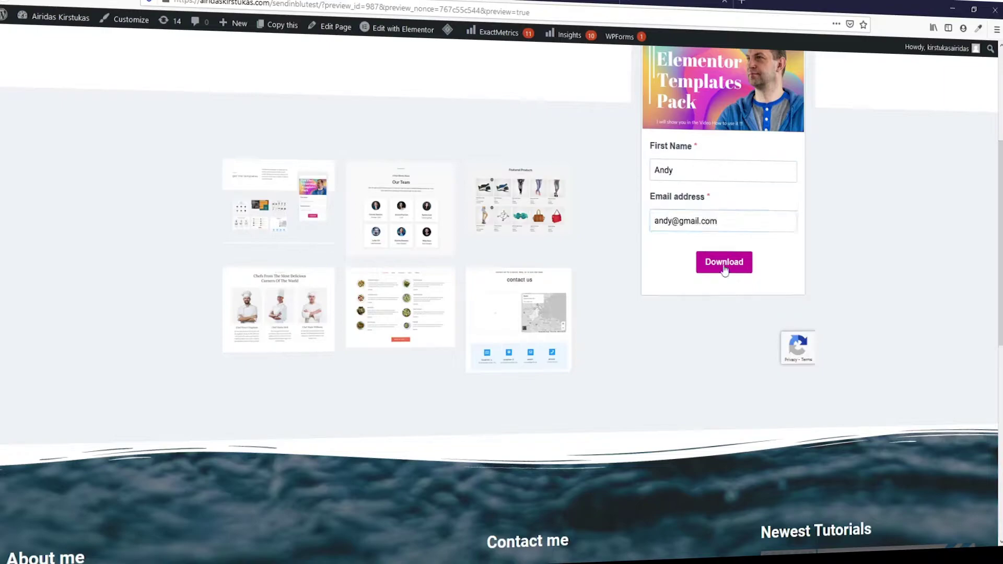
click(724, 269)
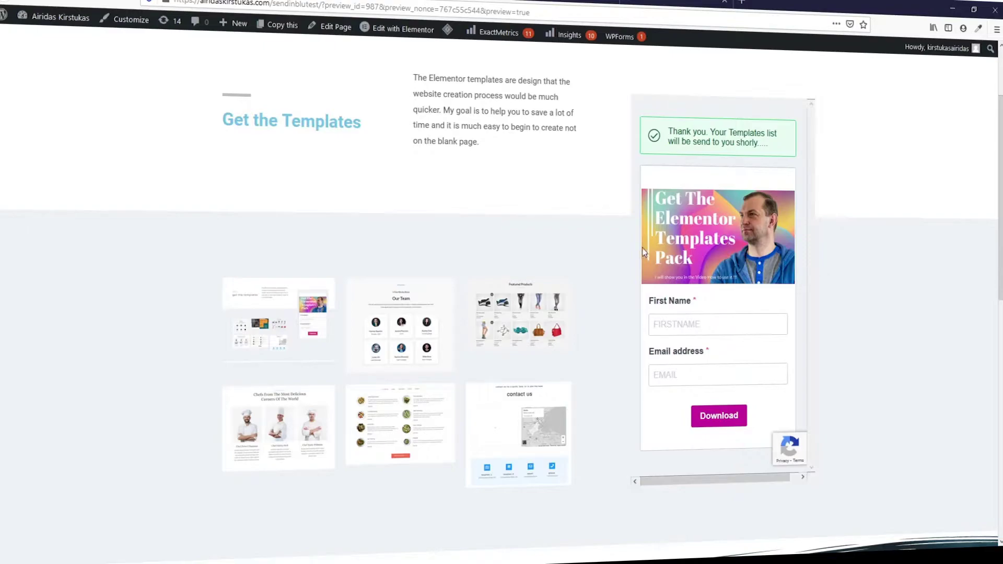
key(ctrl+Tab)
key(F5)
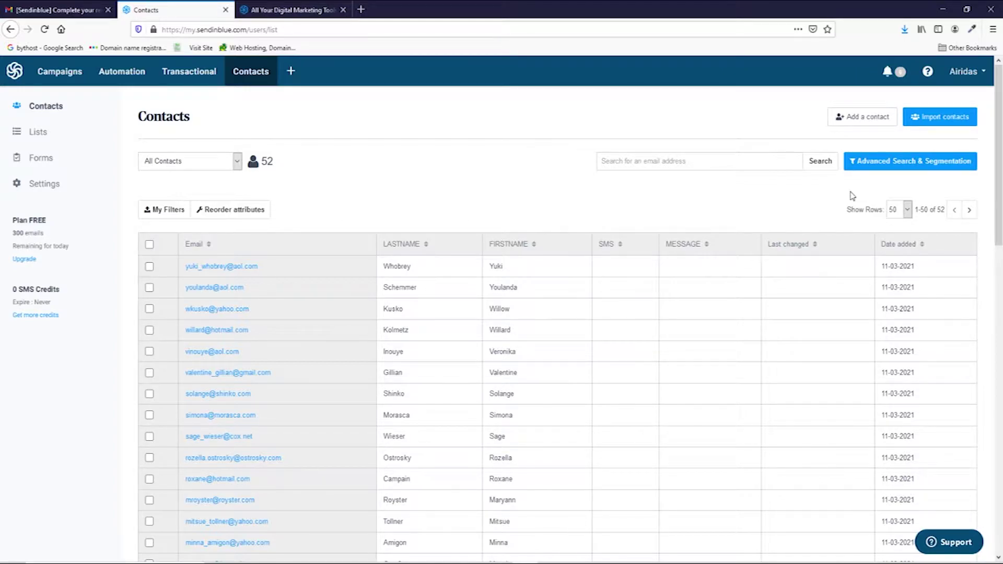
Step: From Forms, start a new subscription form titled 'Get Elementor templates' with GDPR fields enabled
click(45, 165)
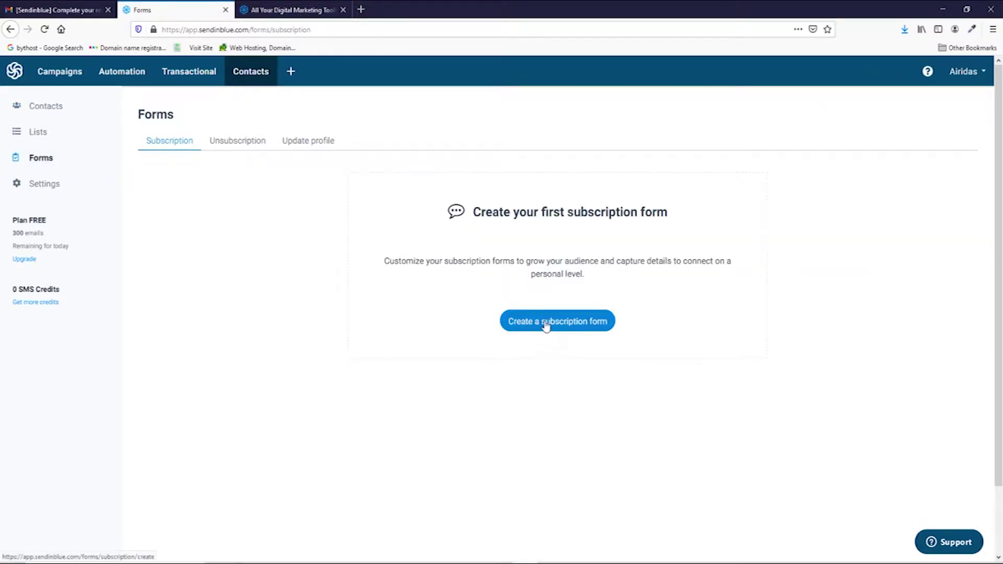
click(562, 327)
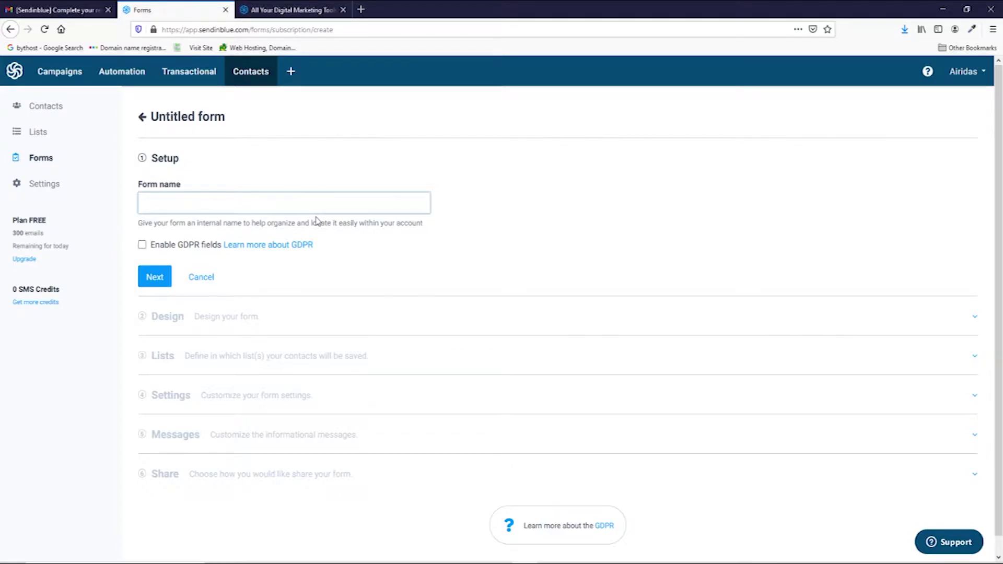
scroll(317, 221, down, 1)
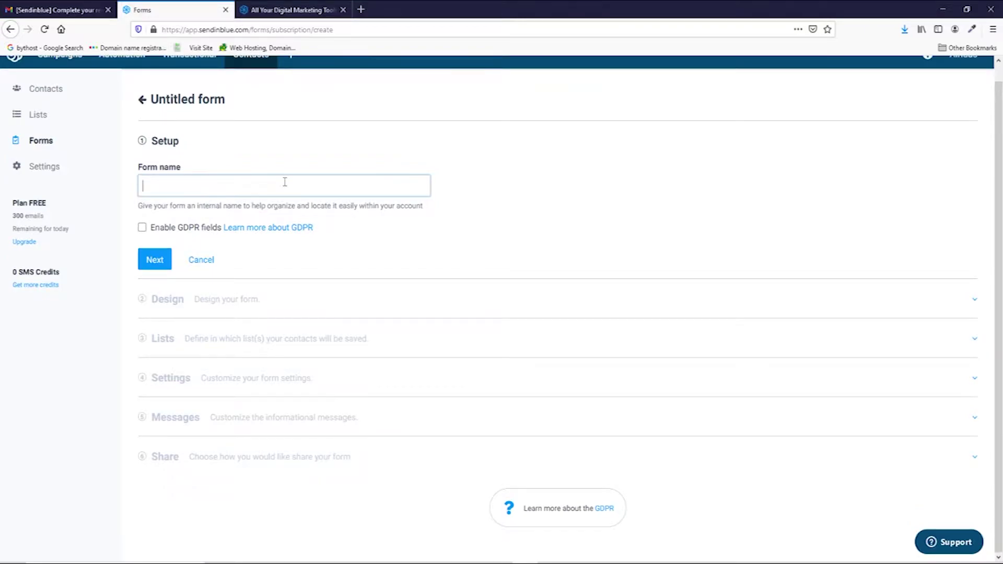
text(Get Elementor templates)
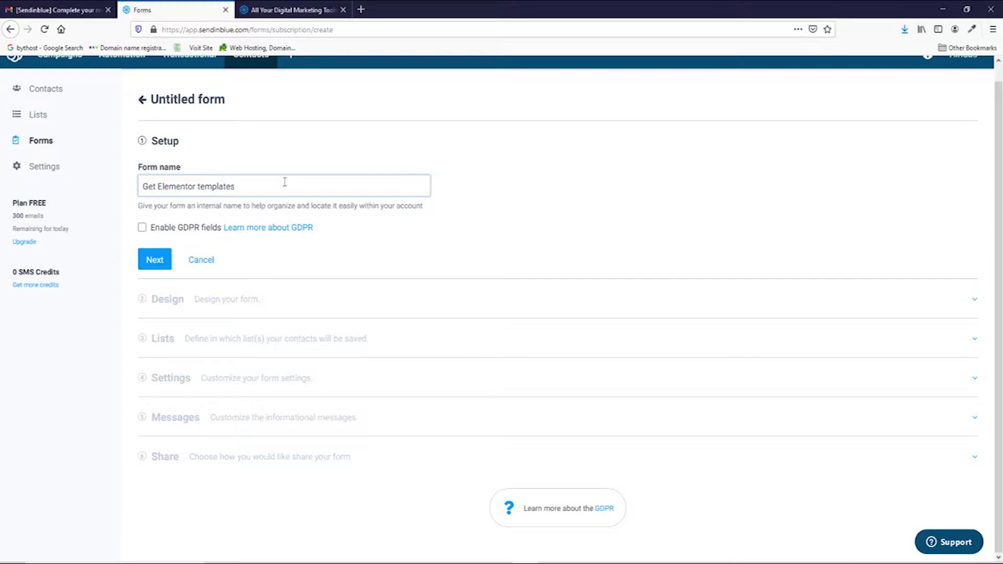
click(142, 228)
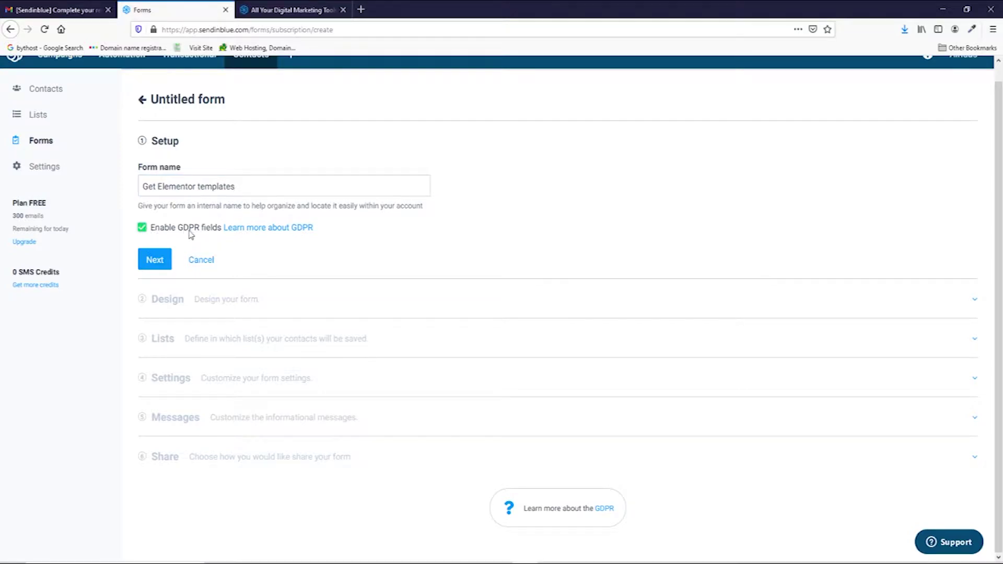
Step: Open the 'Learn more about GDPR' link in a new tab and read the GDPR information page
right_click(256, 233)
click(275, 234)
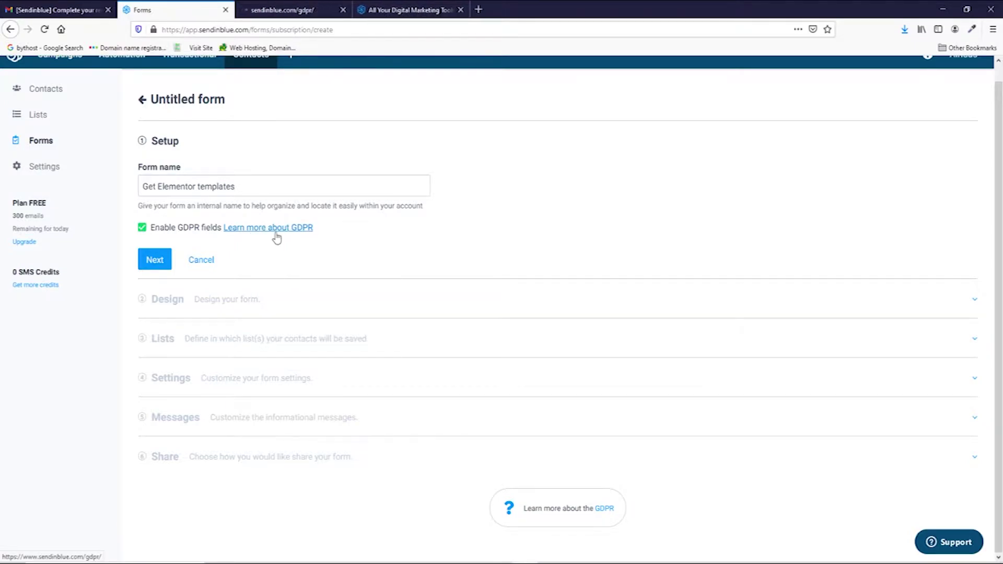
click(283, 11)
scroll(366, 238, down, 8)
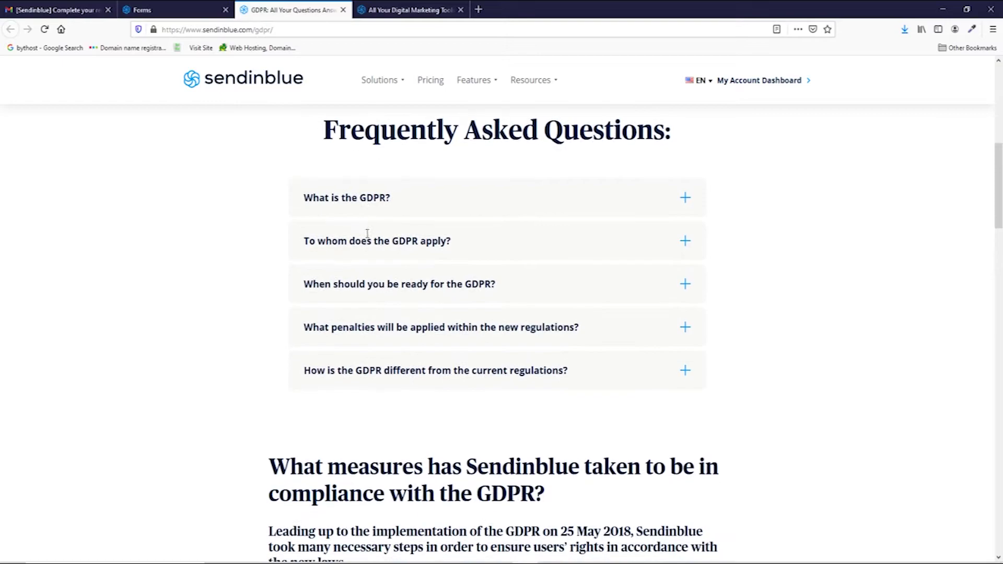
scroll(378, 245, down, 6)
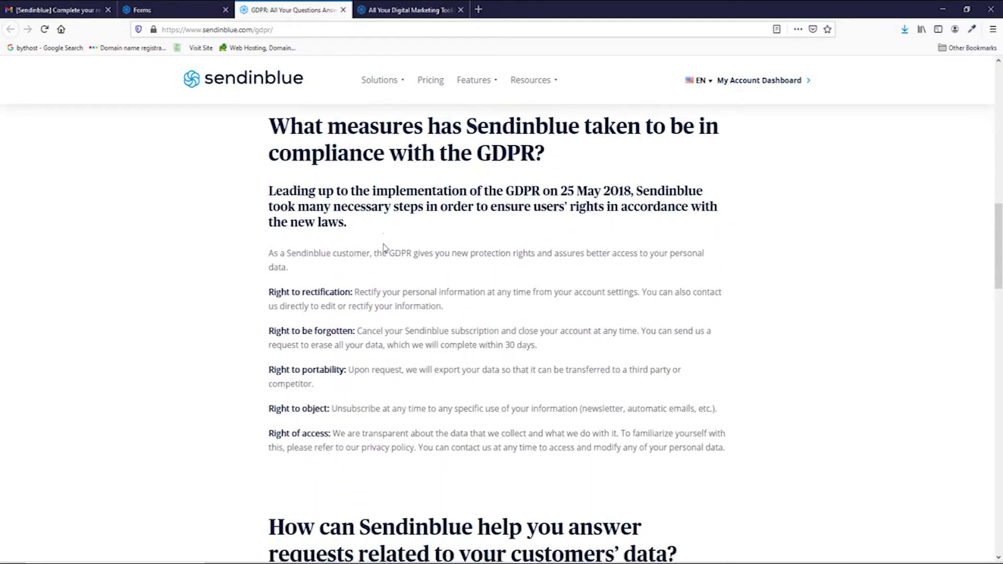
scroll(384, 247, down, 10)
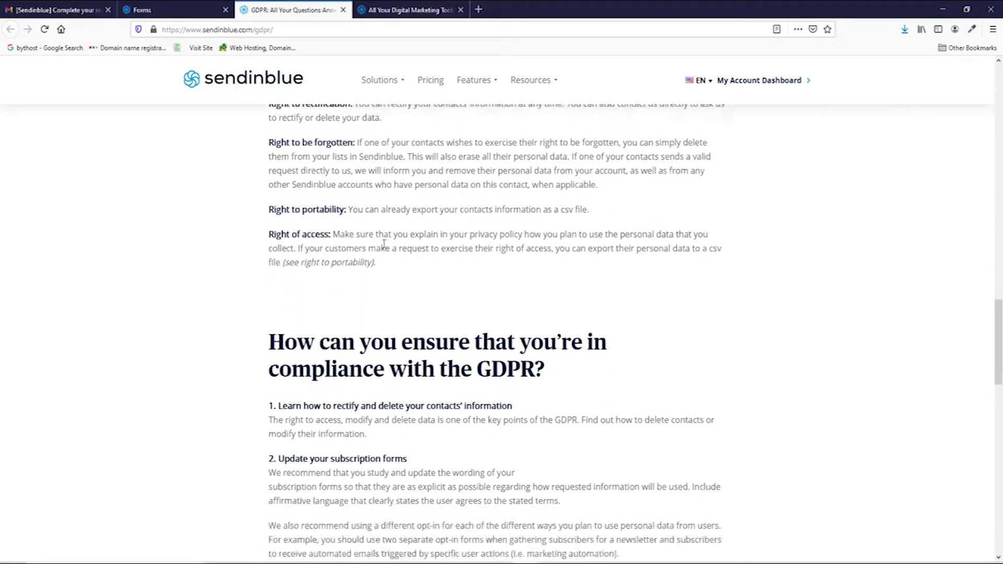
scroll(384, 244, down, 3)
scroll(384, 245, down, 7)
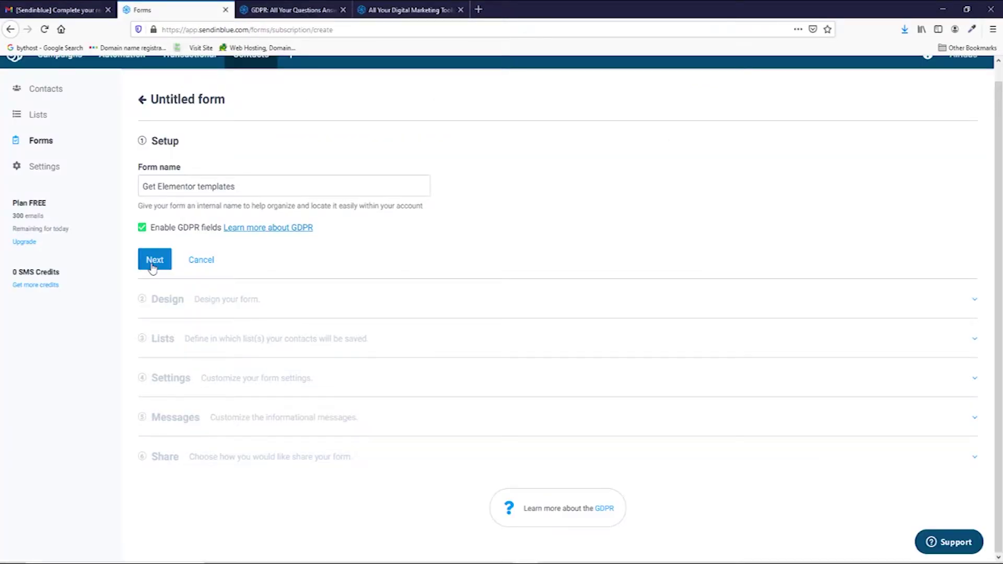
Step: Continue to the Design step and check the default Newsletter form in mobile and desktop preview
click(154, 261)
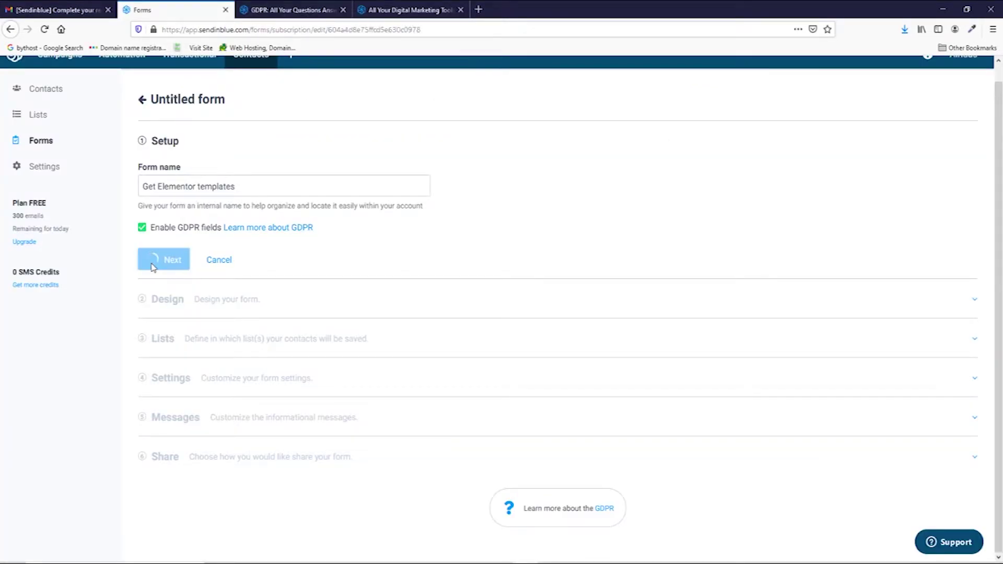
scroll(515, 301, down, 2)
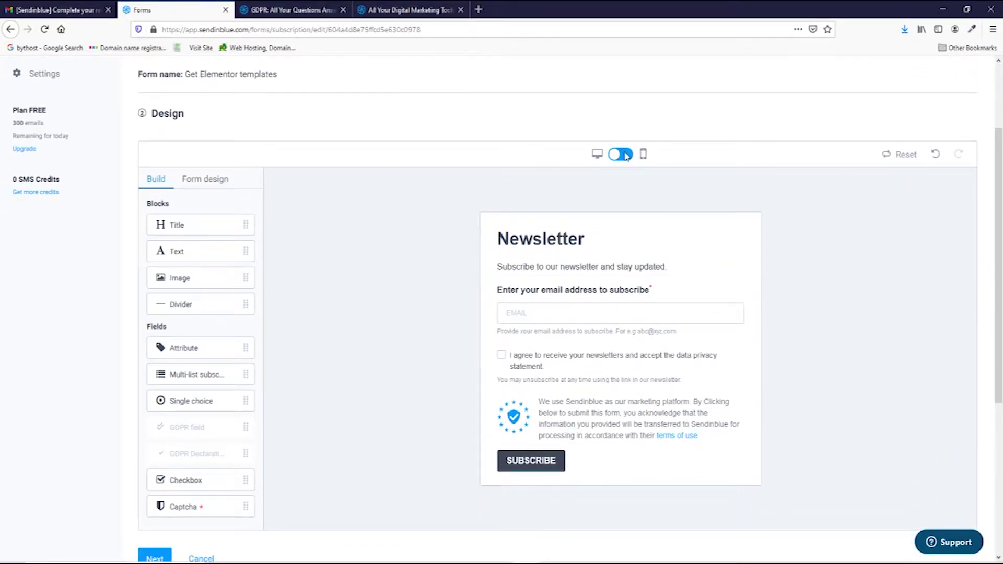
click(622, 155)
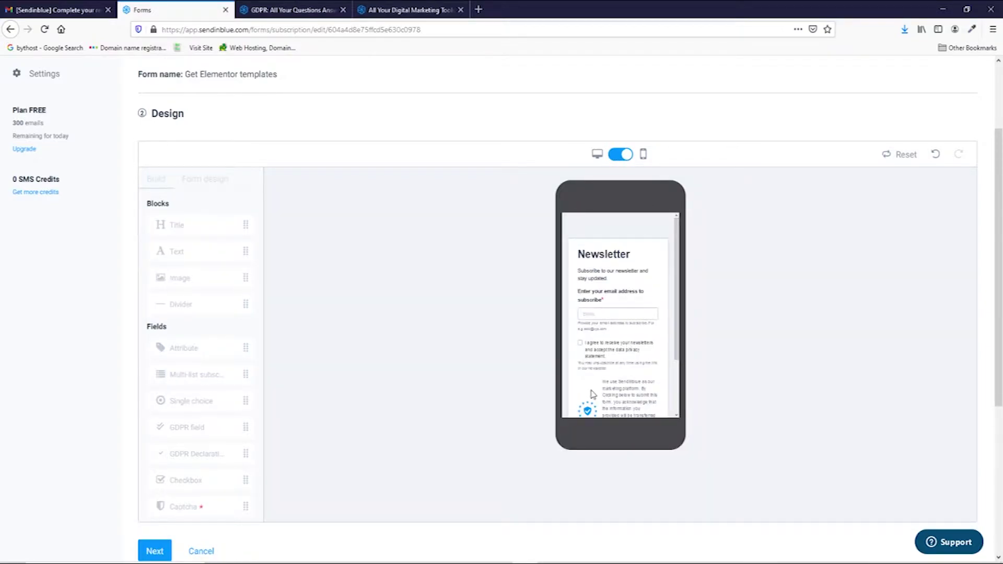
click(619, 155)
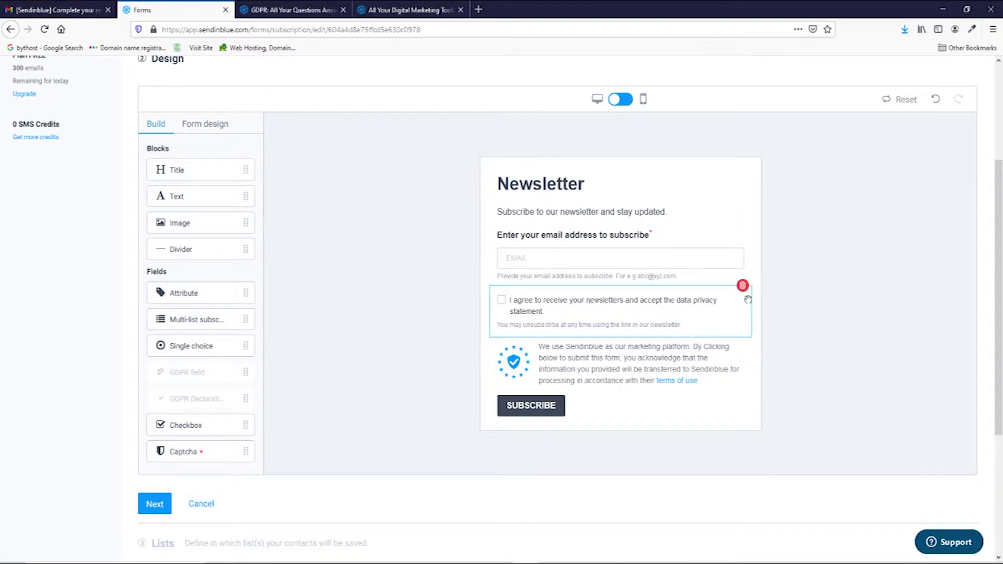
Step: Delete the Newsletter title block and the intro text block from the form
click(598, 189)
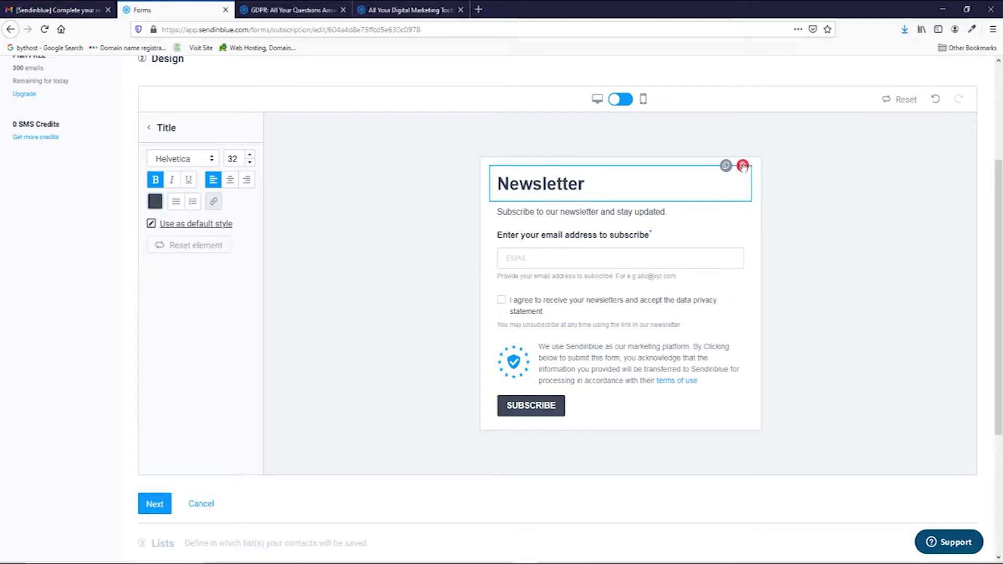
click(743, 166)
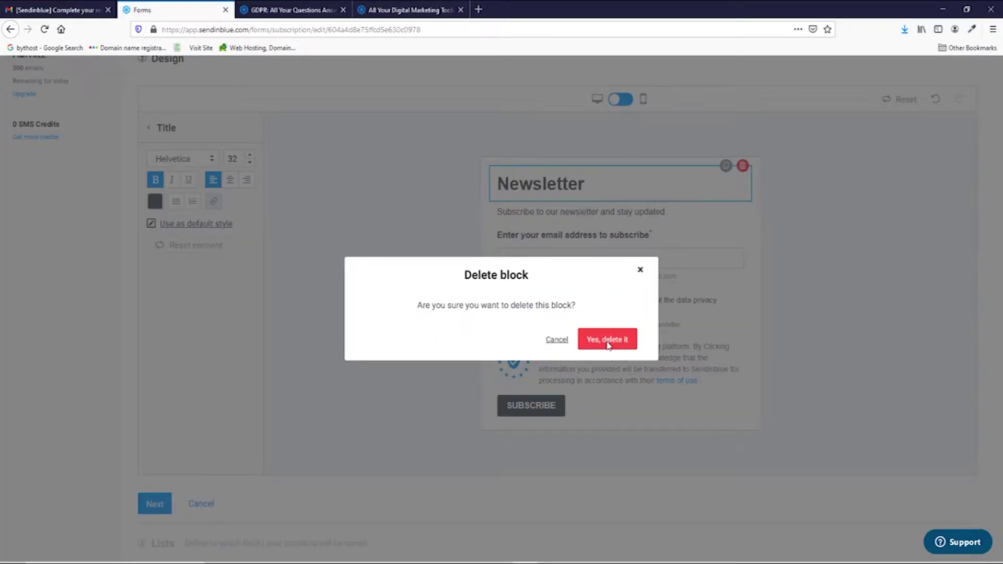
click(607, 340)
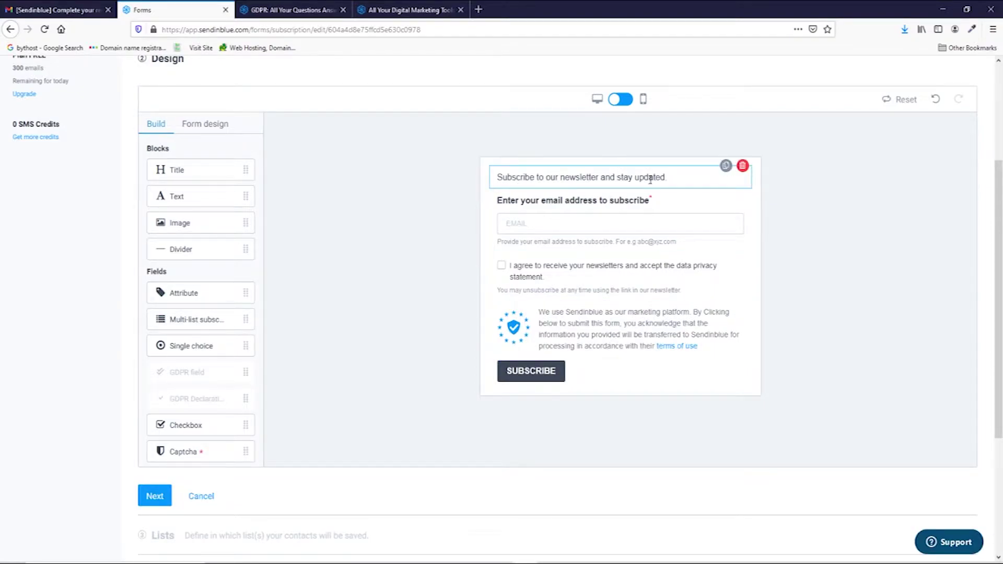
click(743, 166)
click(617, 341)
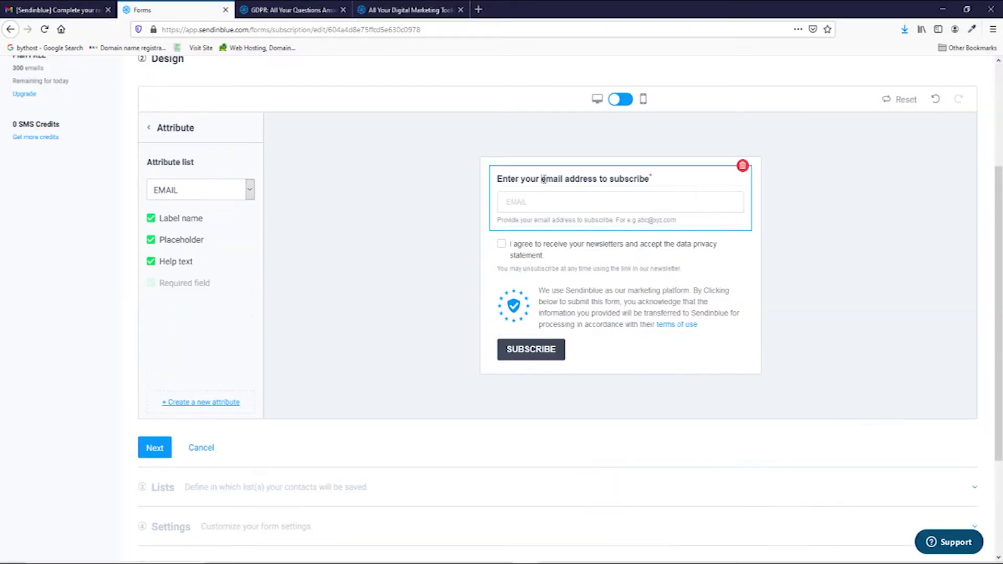
Step: Relabel the email field 'Email address' and hide its help text
drag(546, 179, 498, 179)
text(E)
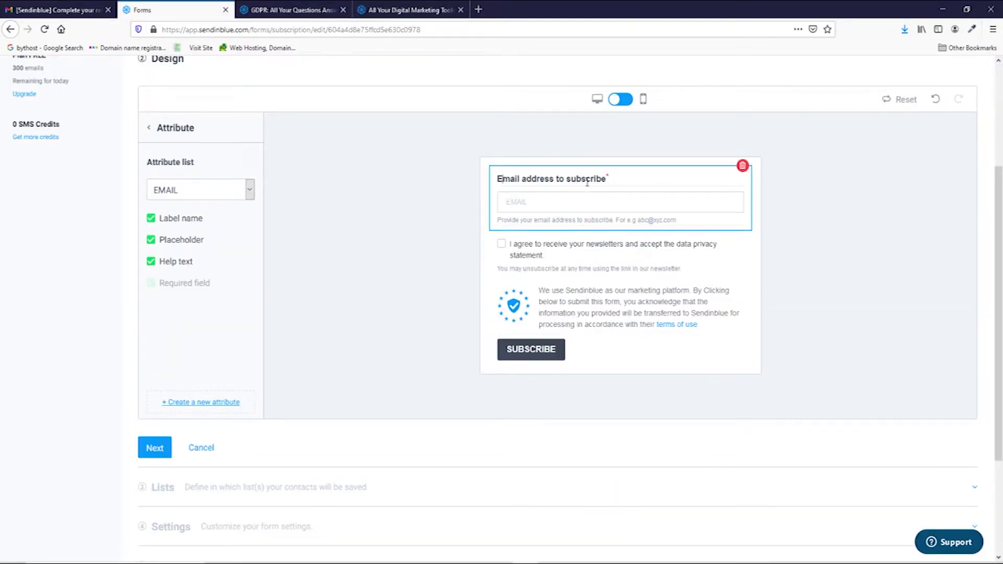
key(ctrl+BackSpace)
key(ctrl+BackSpace)
key(BackSpace)
key(BackSpace)
key(BackSpace)
key(BackSpace)
key(BackSpace)
key(BackSpace)
key(BackSpace)
key(BackSpace)
key(BackSpace)
key(BackSpace)
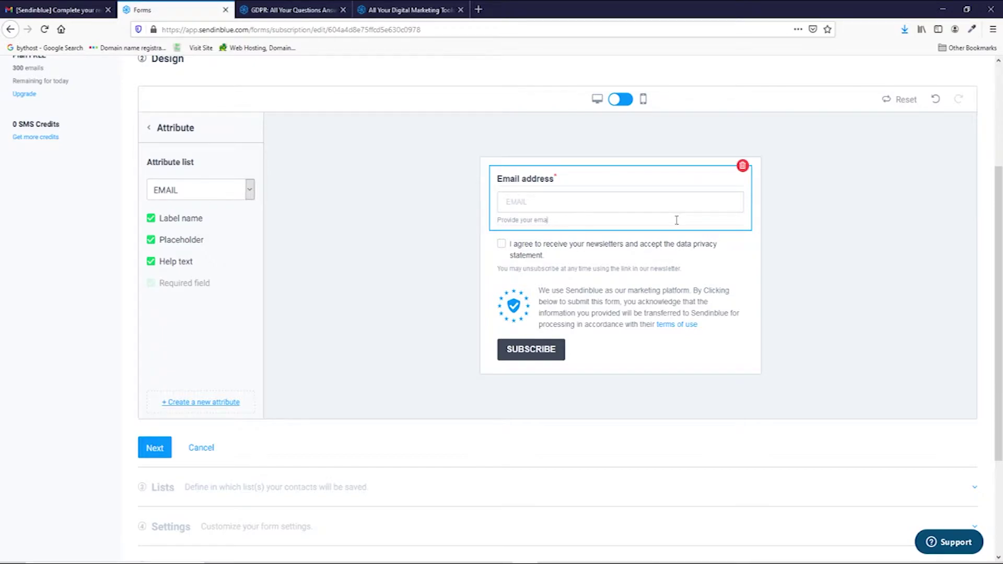
key(BackSpace)
key(BackSpace)
key(BackSpace)
key(BackSpace)
key(BackSpace)
key(BackSpace)
key(BackSpace)
key(BackSpace)
key(BackSpace)
key(BackSpace)
key(BackSpace)
key(BackSpace)
key(BackSpace)
click(151, 261)
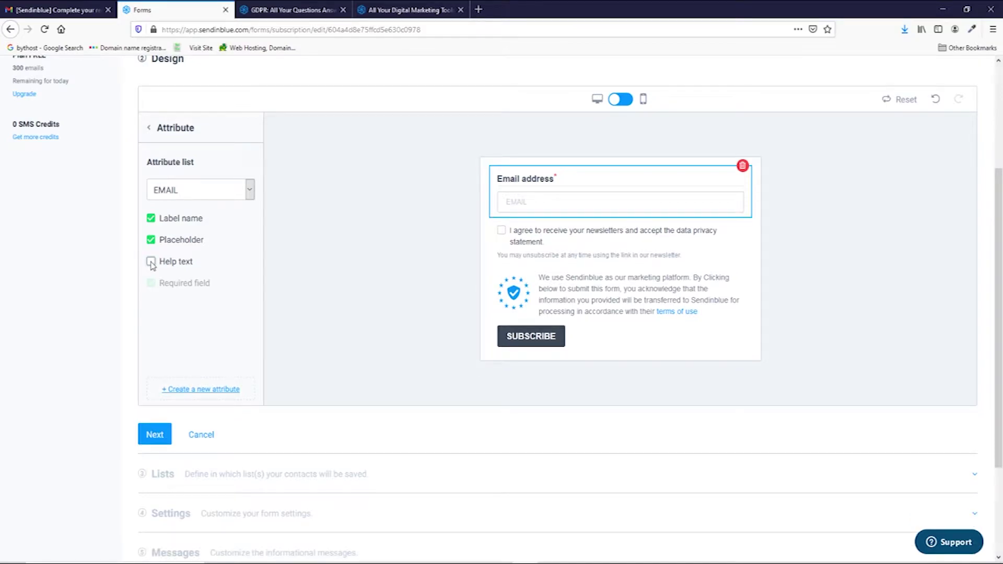
Step: Add a FIRSTNAME attribute field above Email address, with its help text hidden
click(151, 130)
drag(184, 293, 508, 214)
click(196, 202)
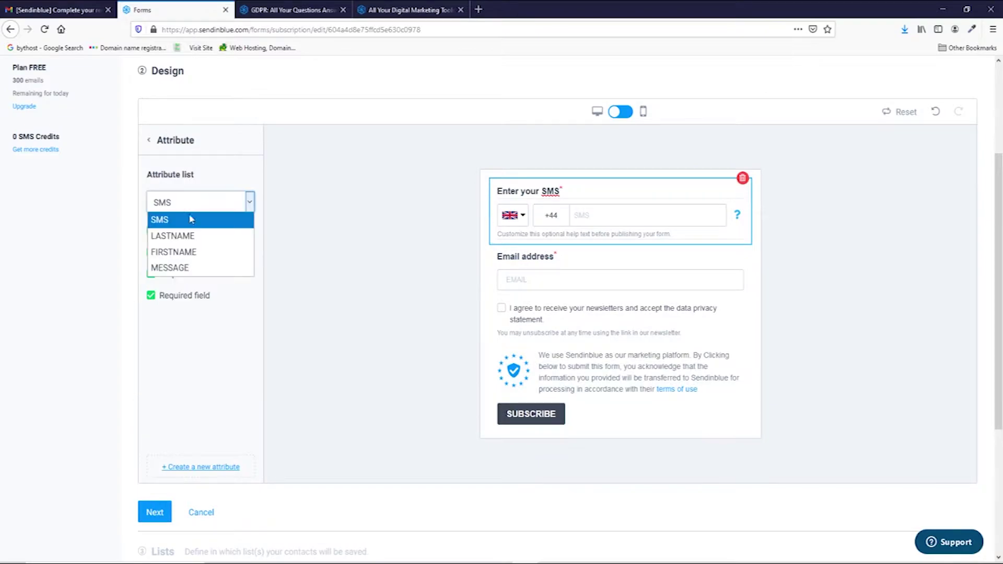
click(199, 252)
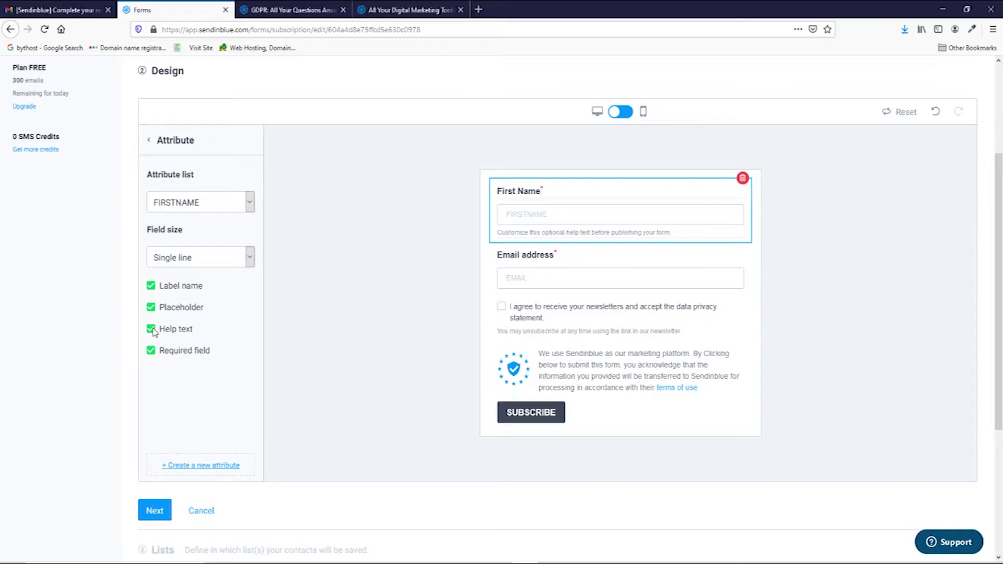
click(152, 332)
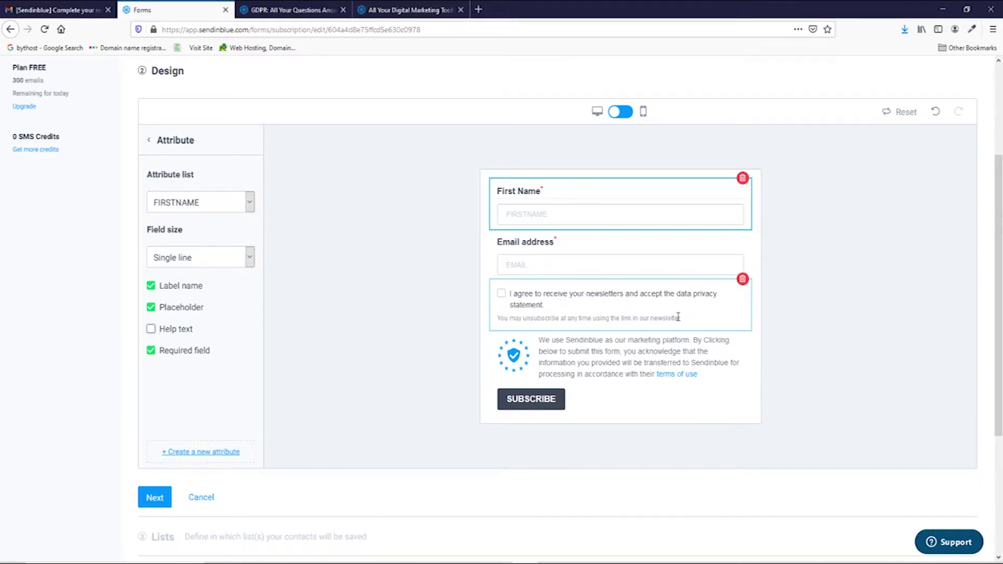
Step: Delete the consent checkbox block and the data-privacy notice block
click(657, 303)
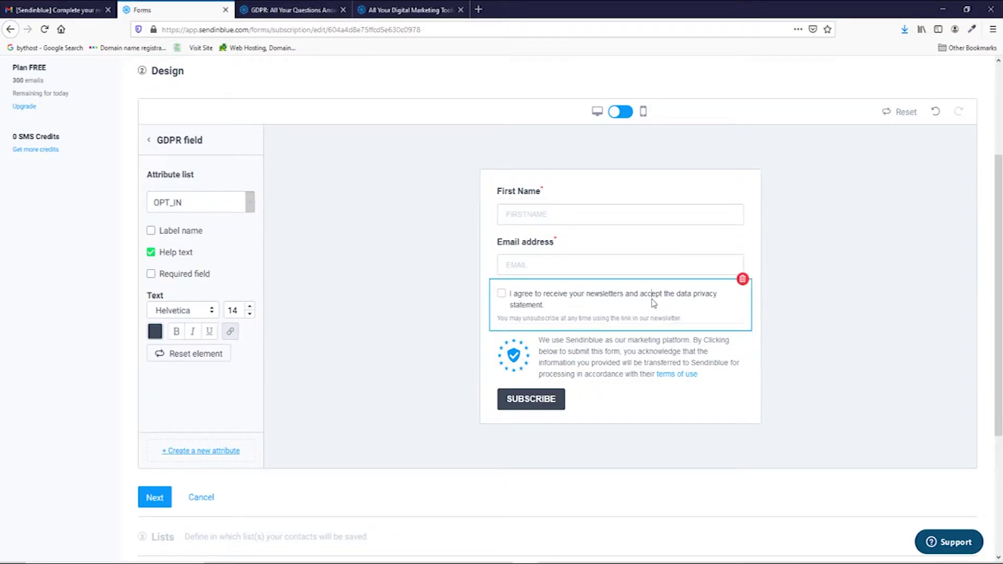
click(742, 279)
click(608, 340)
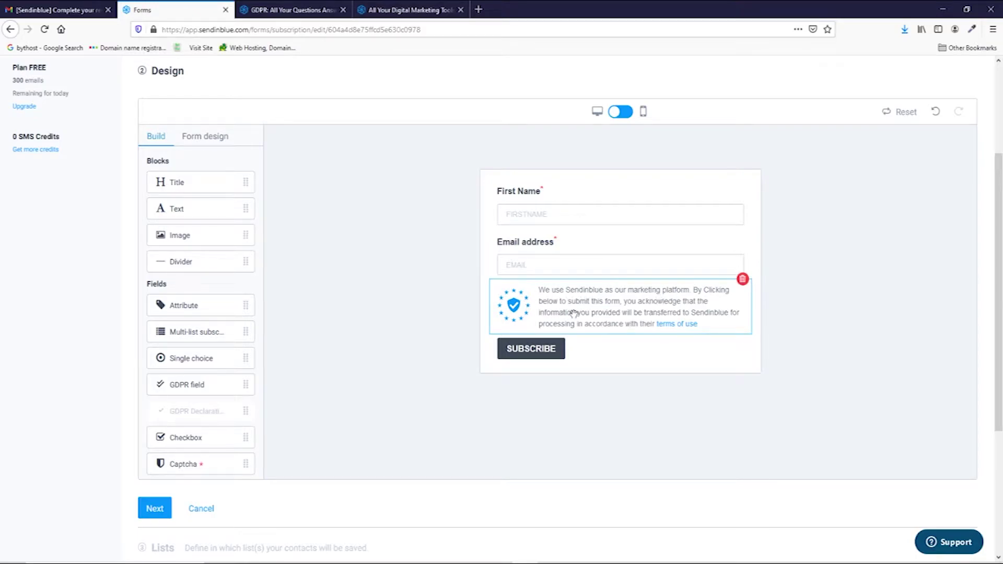
click(743, 279)
click(612, 344)
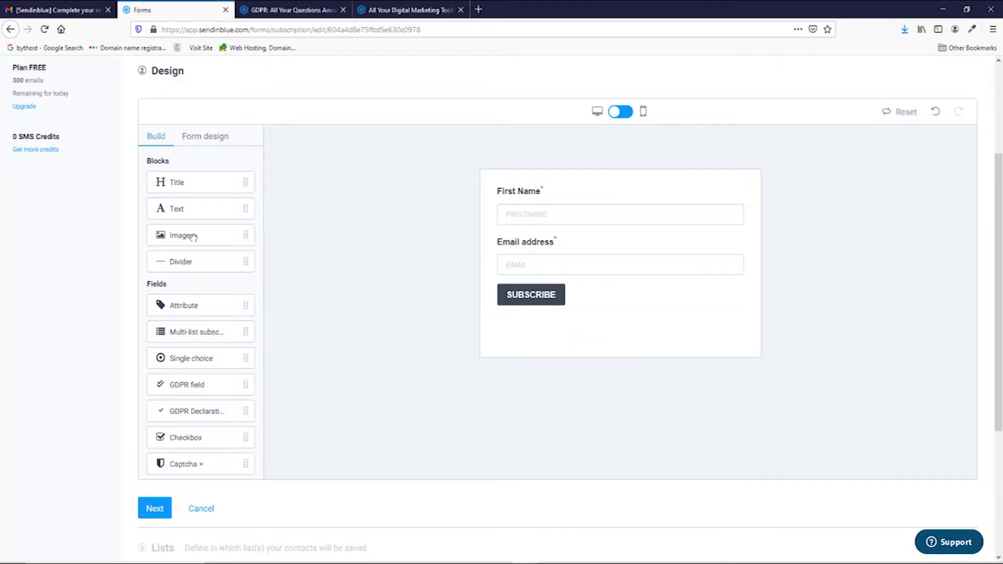
Step: Add an image block at the top holding the 'Get The Elementor Templates Pack' banner
drag(193, 238, 527, 238)
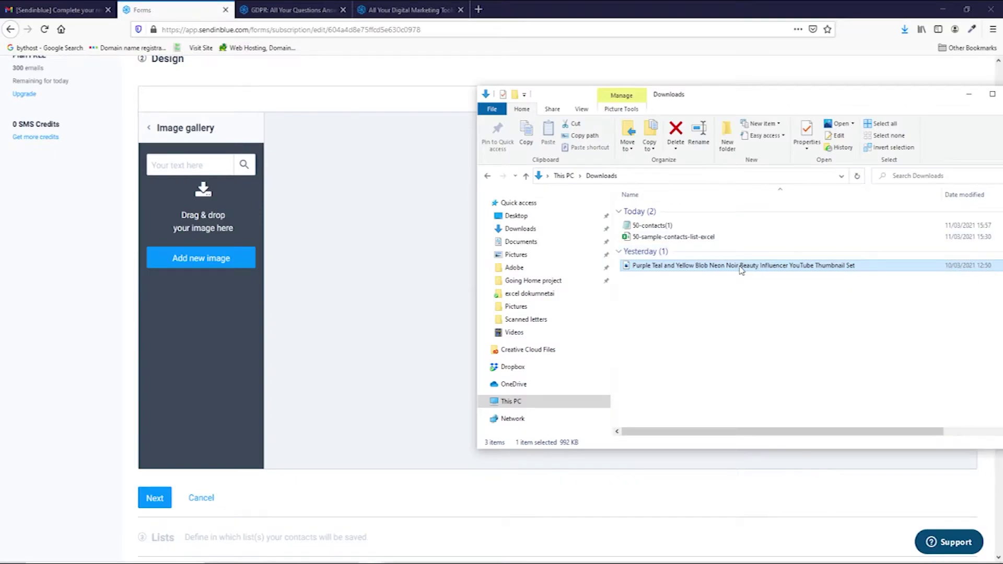
drag(741, 270, 641, 232)
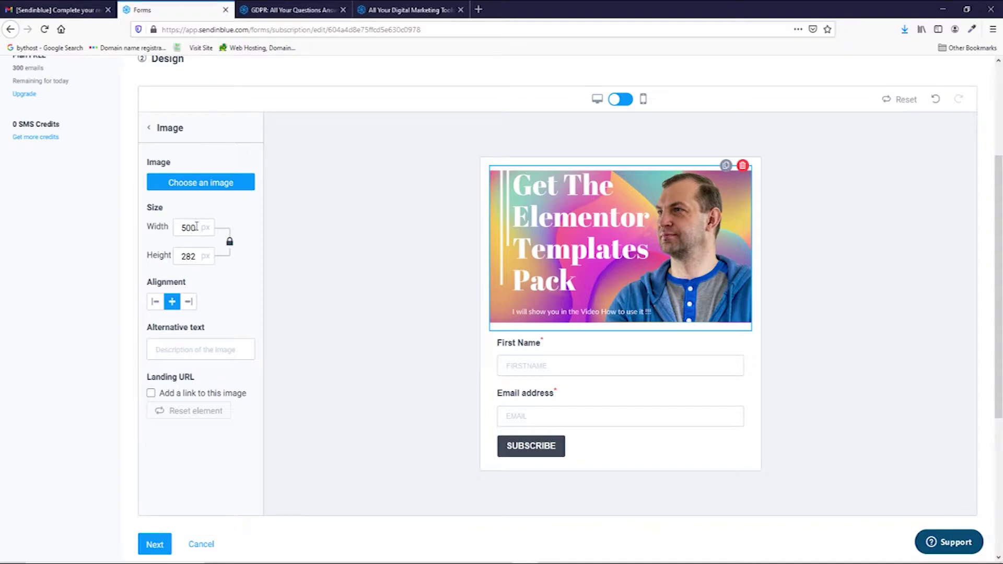
click(626, 106)
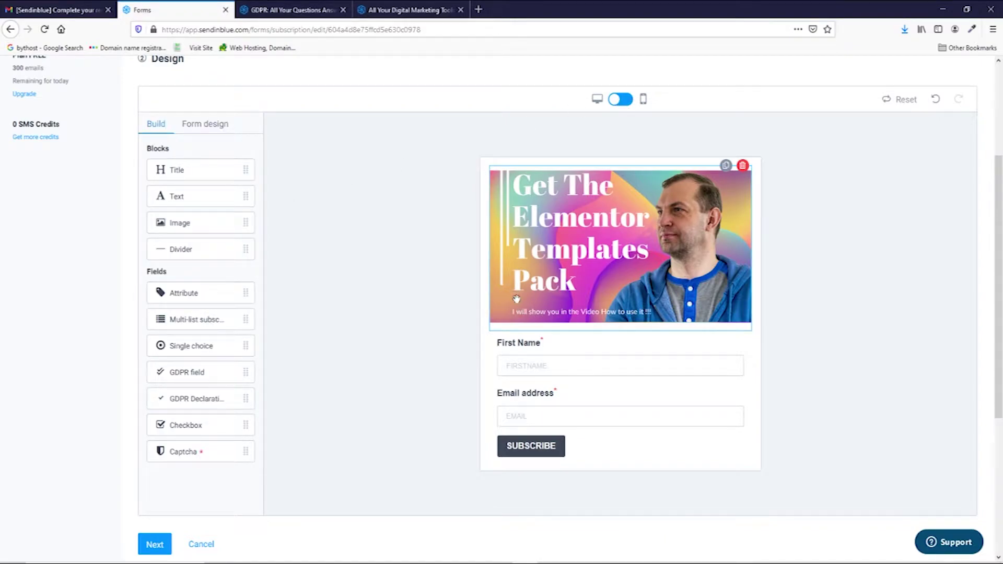
Step: Give the Subscribe button a magenta background and center it
scroll(554, 355, down, 2)
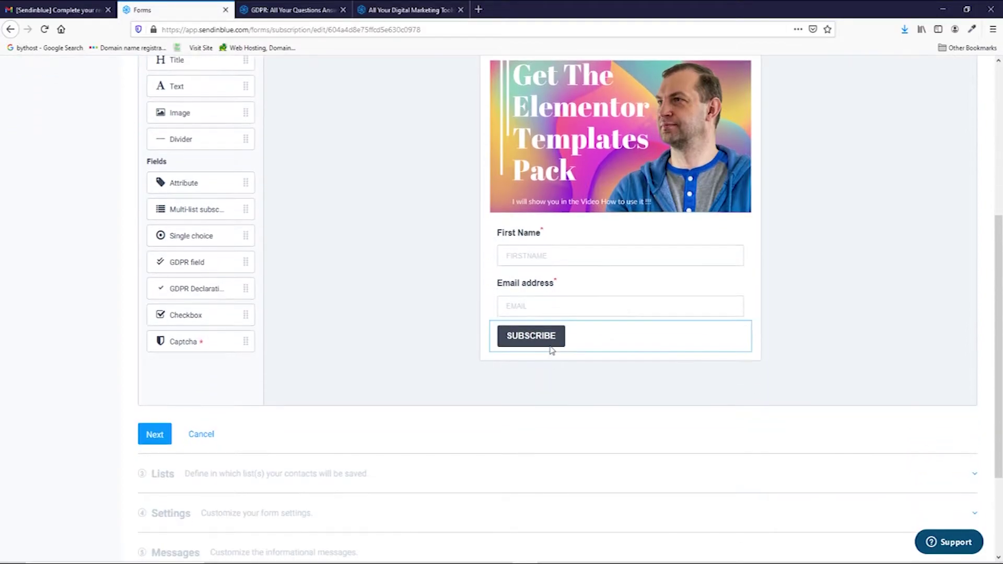
click(707, 339)
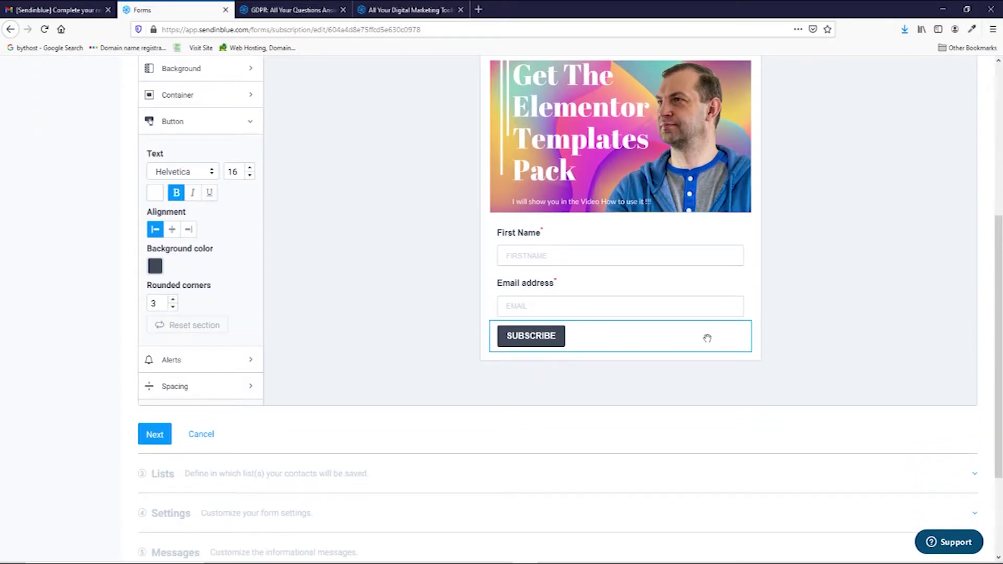
click(156, 267)
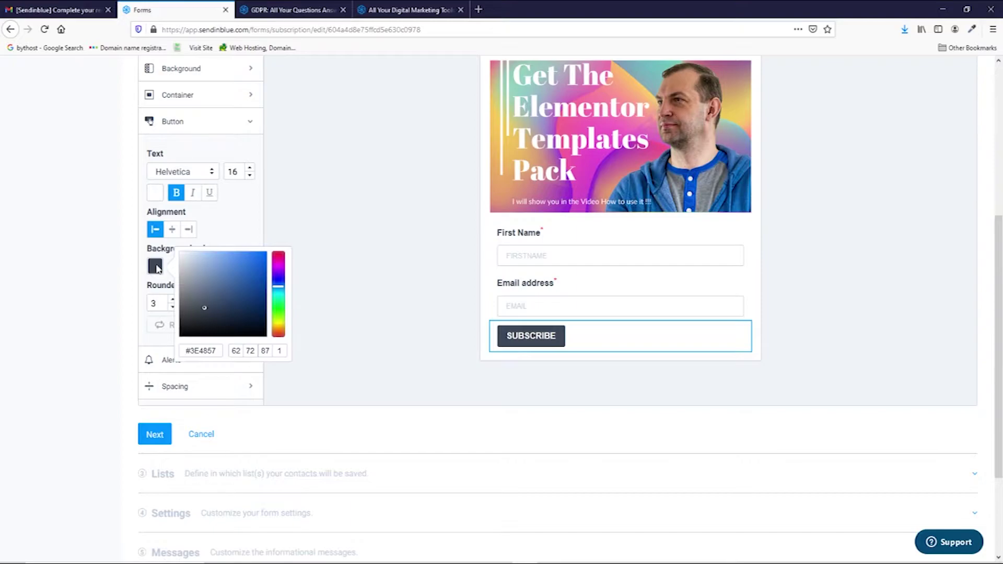
click(278, 263)
drag(256, 259, 246, 209)
click(173, 230)
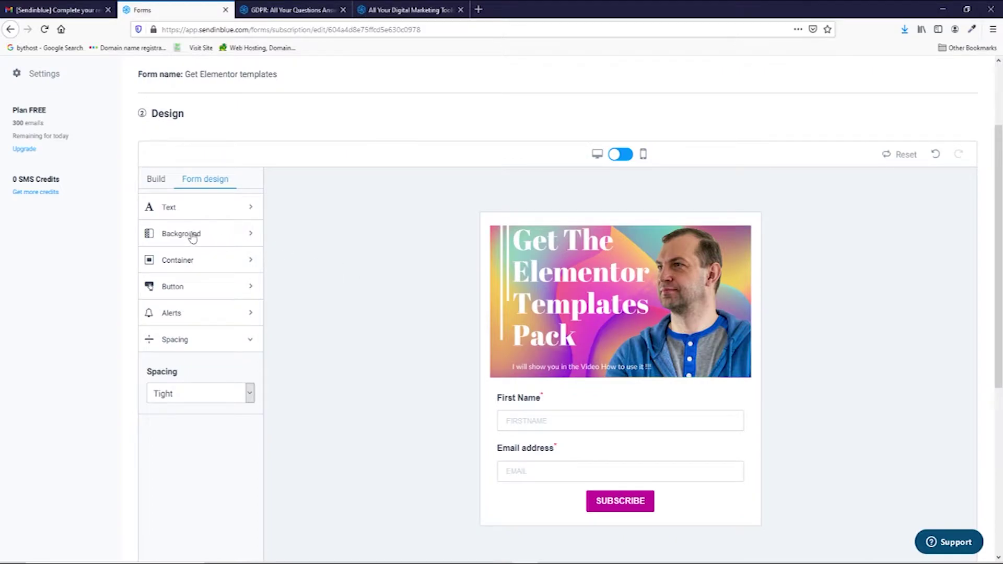
Step: Expand the form's Background settings to apply a slate grey colour
click(192, 234)
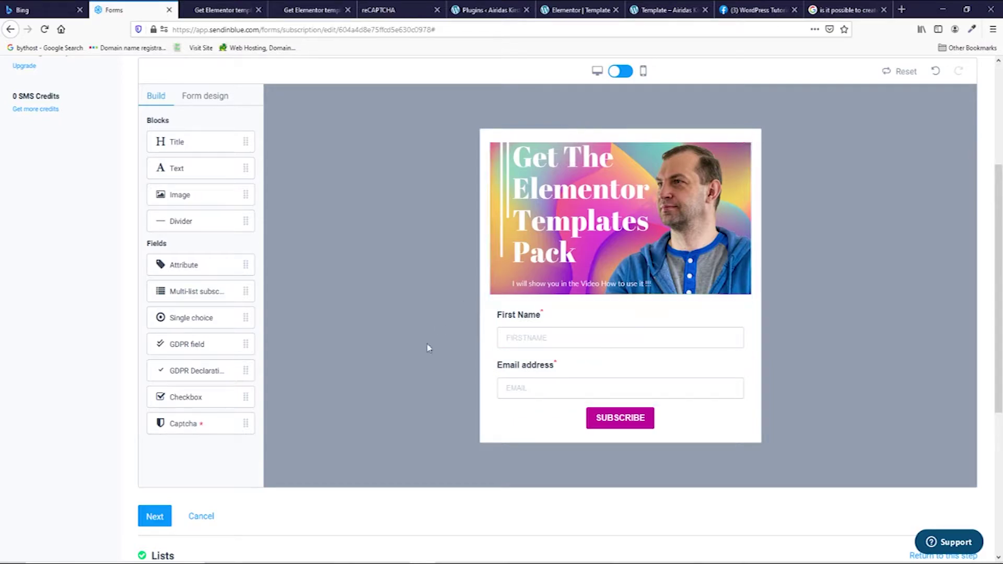
Step: Return to the Design step, select the Captcha block, and follow its 'Get your key' link
click(156, 517)
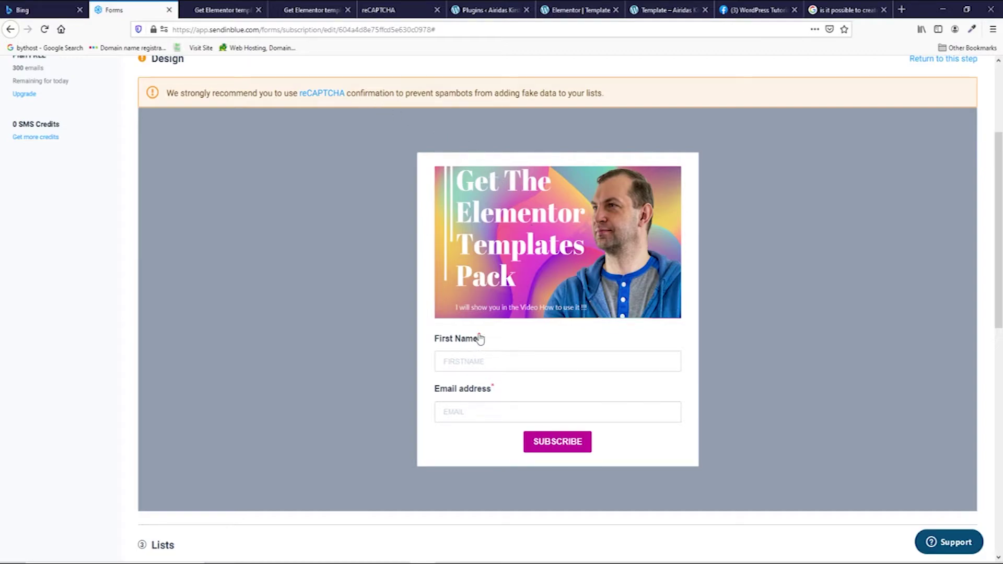
scroll(530, 390, down, 3)
scroll(529, 389, up, 5)
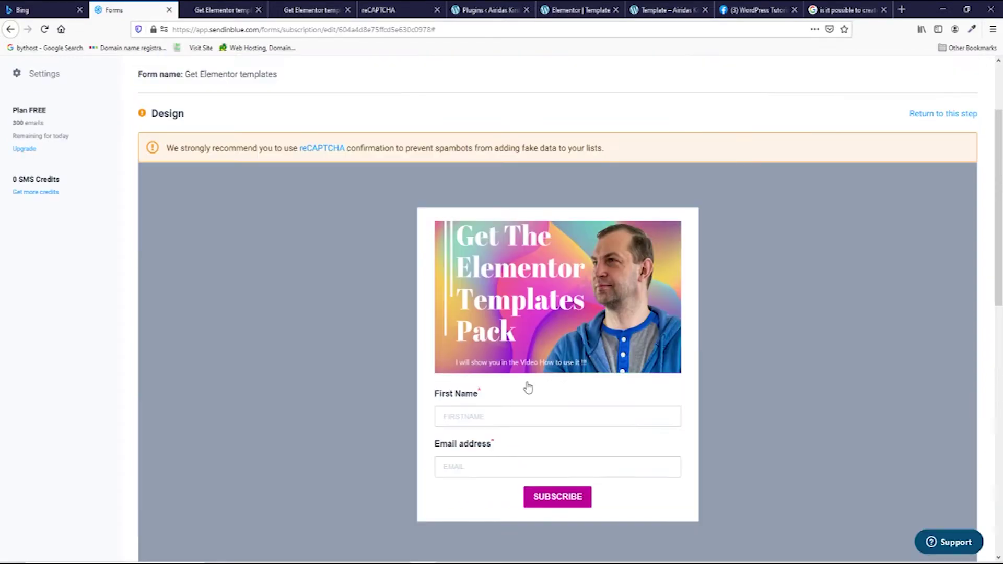
click(936, 113)
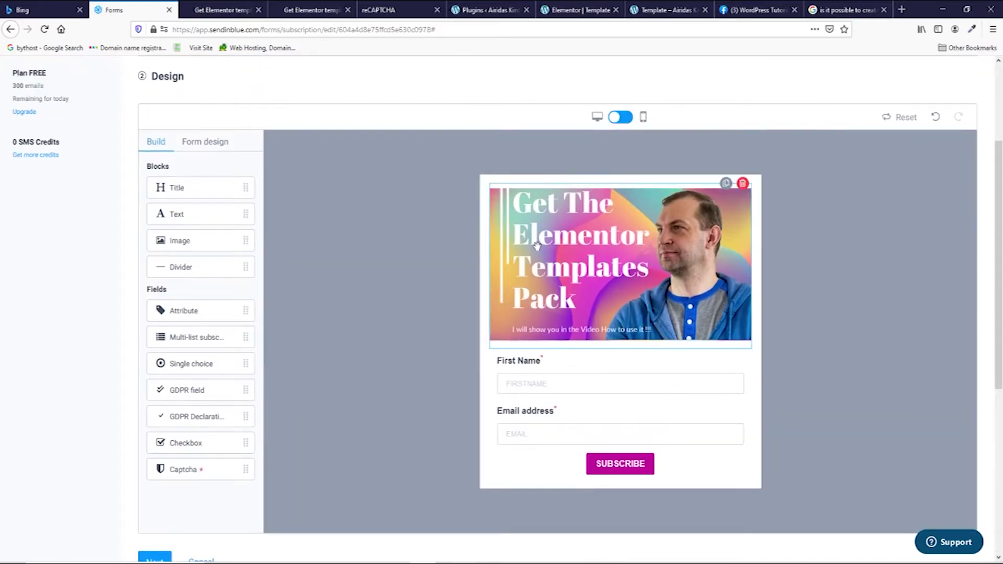
click(589, 457)
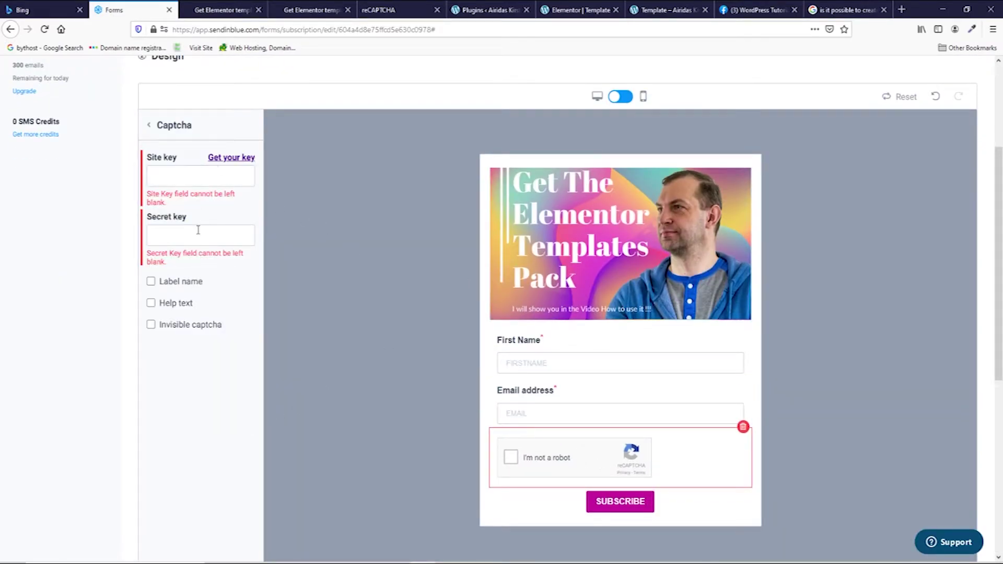
scroll(375, 306, up, 2)
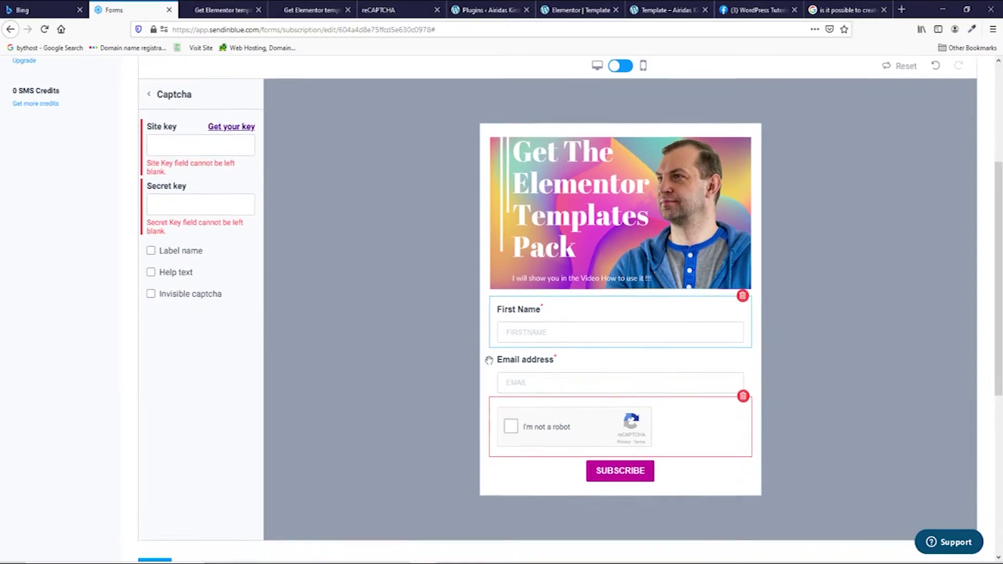
click(237, 217)
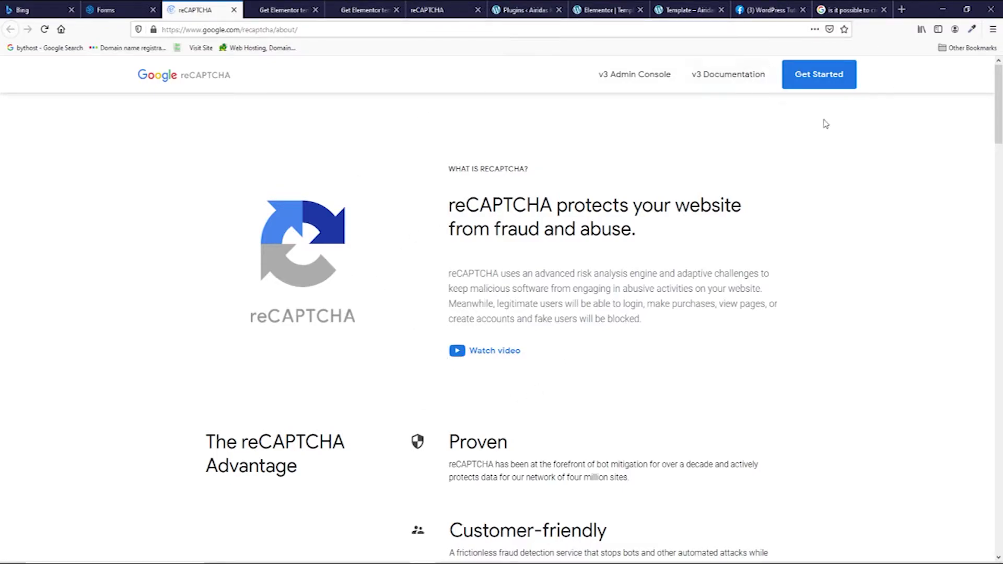
Step: Register a new site labelled 'Templates' as a reCAPTCHA v2 invisible badge
click(623, 79)
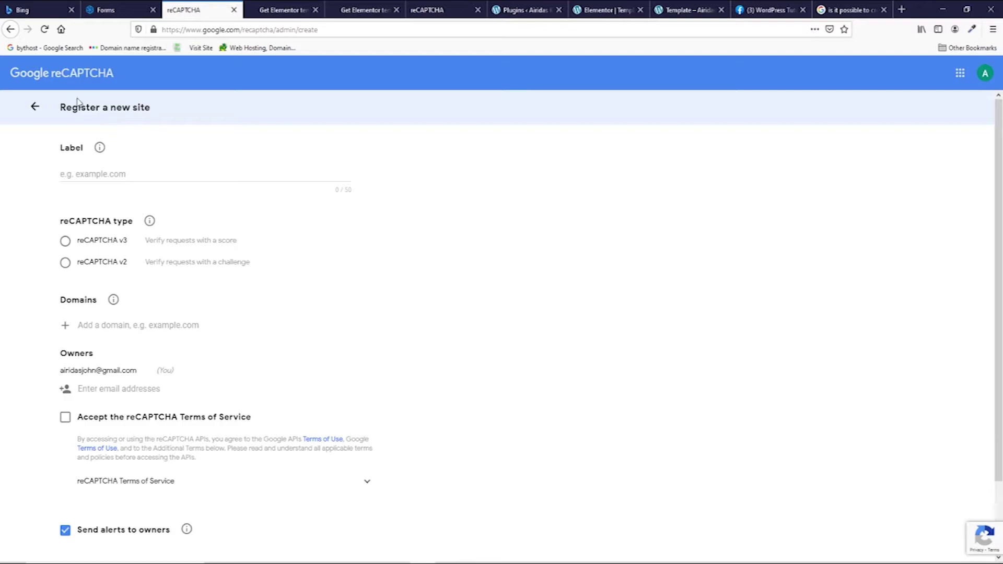
click(104, 174)
text(Templates)
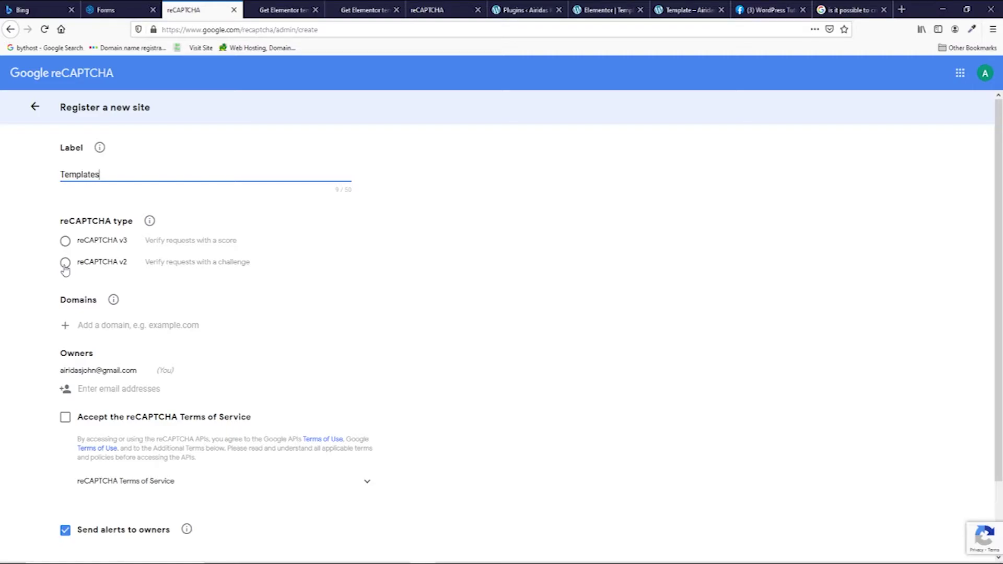
click(65, 264)
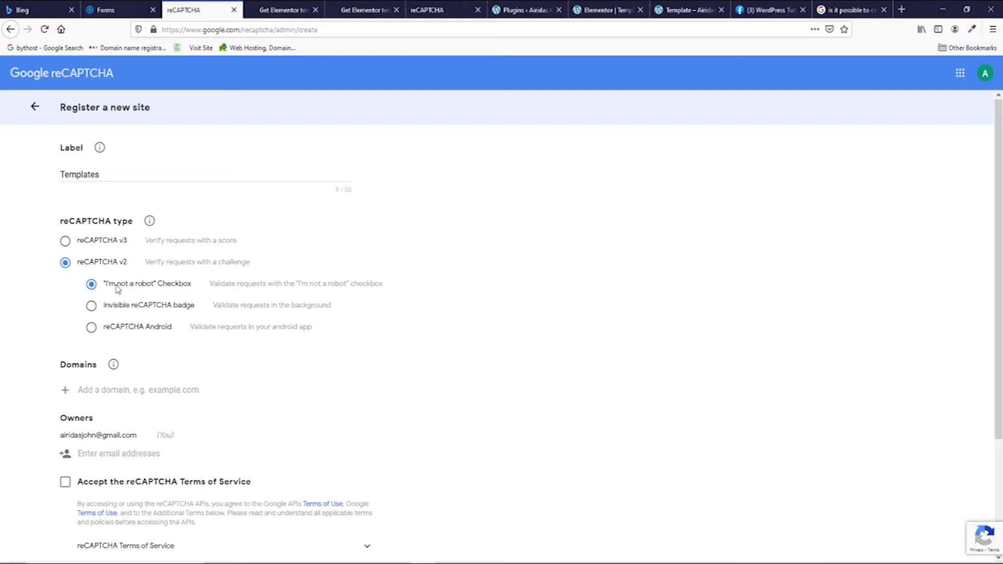
click(92, 307)
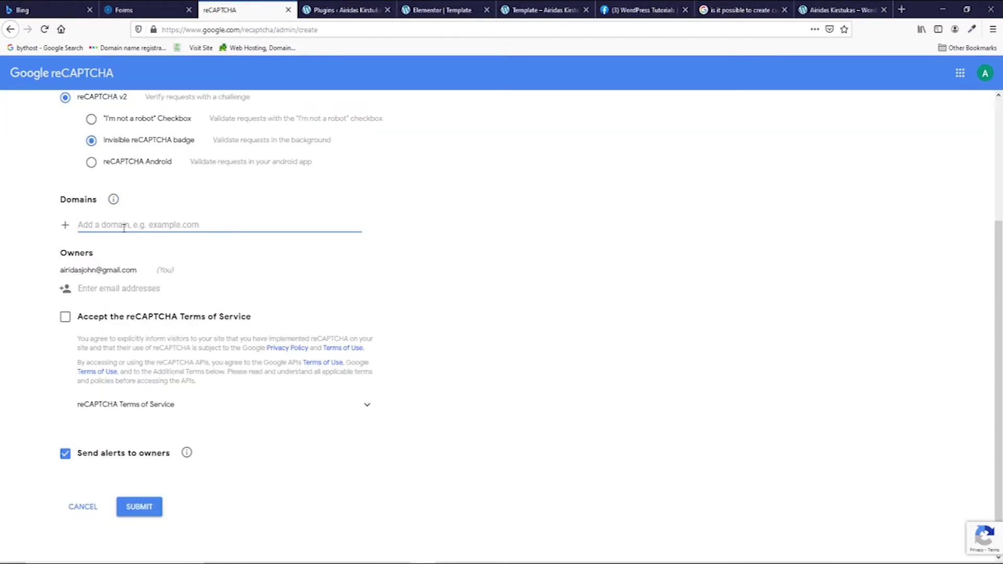
Step: Copy the website's domain for the registration and accept the reCAPTCHA Terms of Service
click(841, 9)
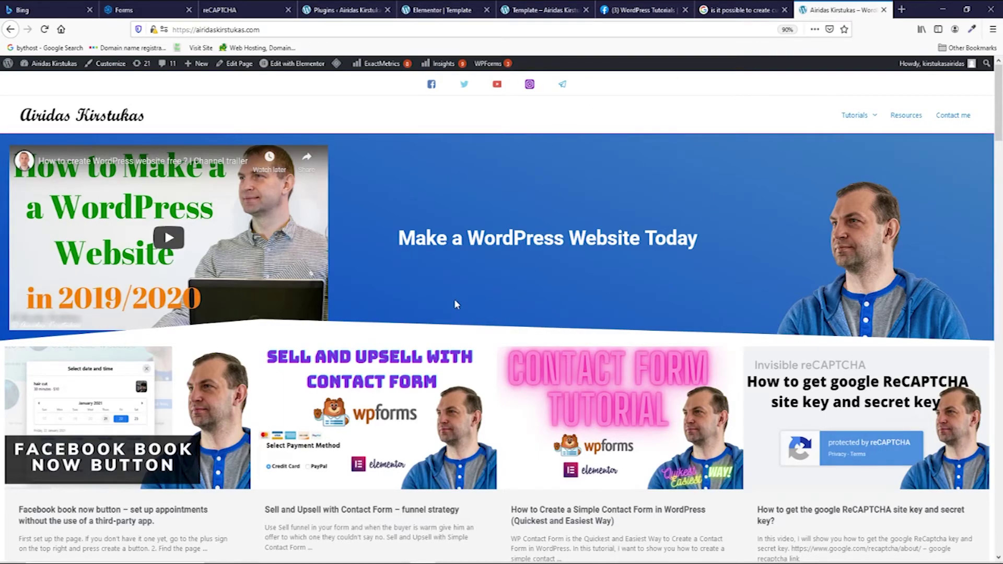
scroll(455, 300, down, 6)
scroll(473, 266, up, 5)
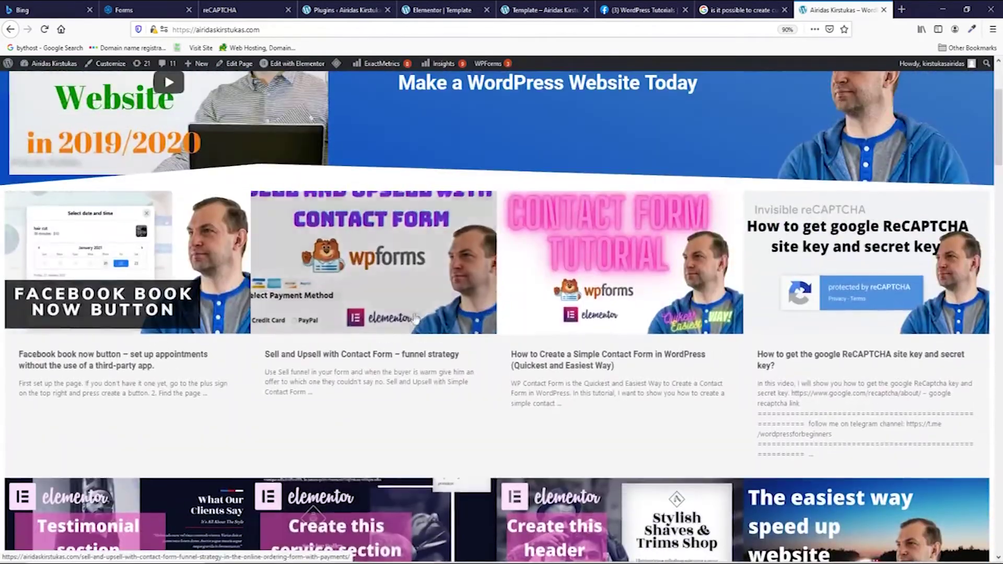
click(258, 29)
drag(259, 29, 196, 35)
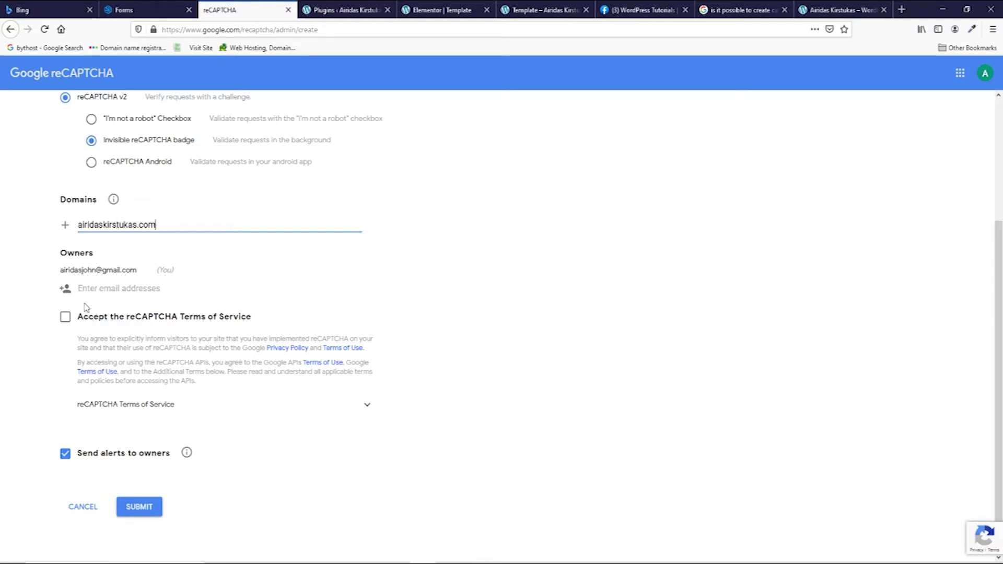
click(66, 319)
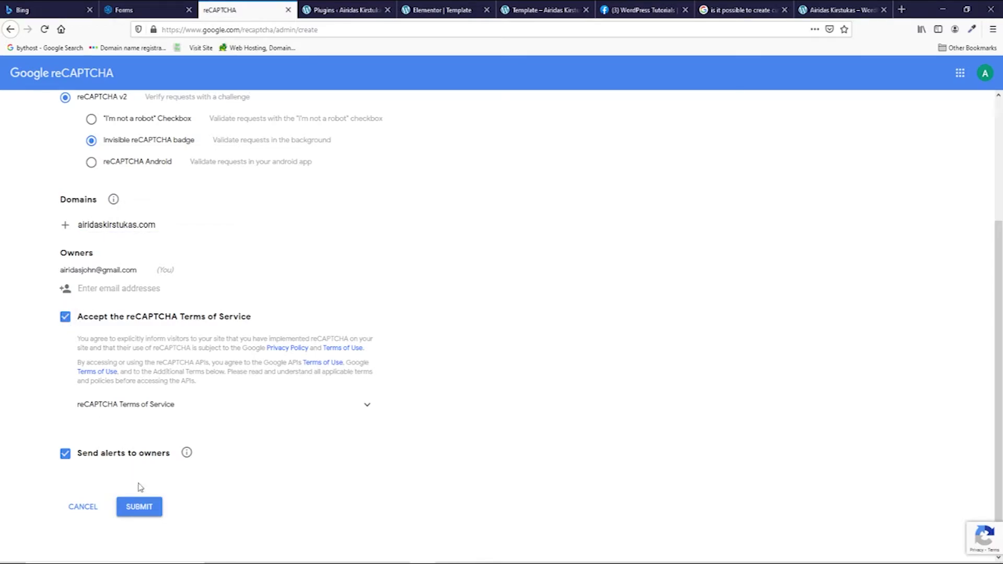
Step: Register the reCAPTCHA site and paste its site key into the Sendinblue captcha Site key field
click(143, 511)
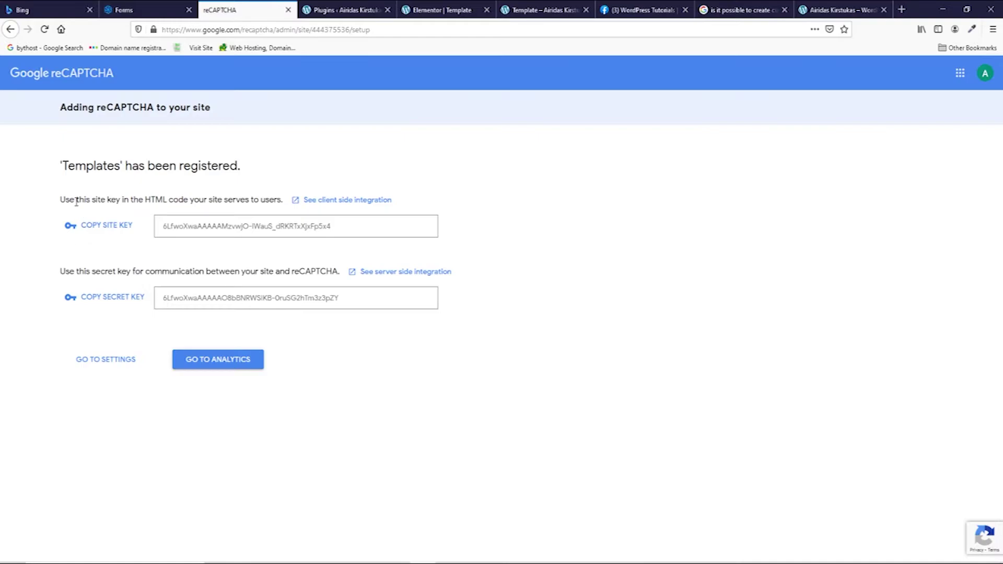
click(99, 225)
click(152, 9)
click(168, 230)
key(ctrl+v)
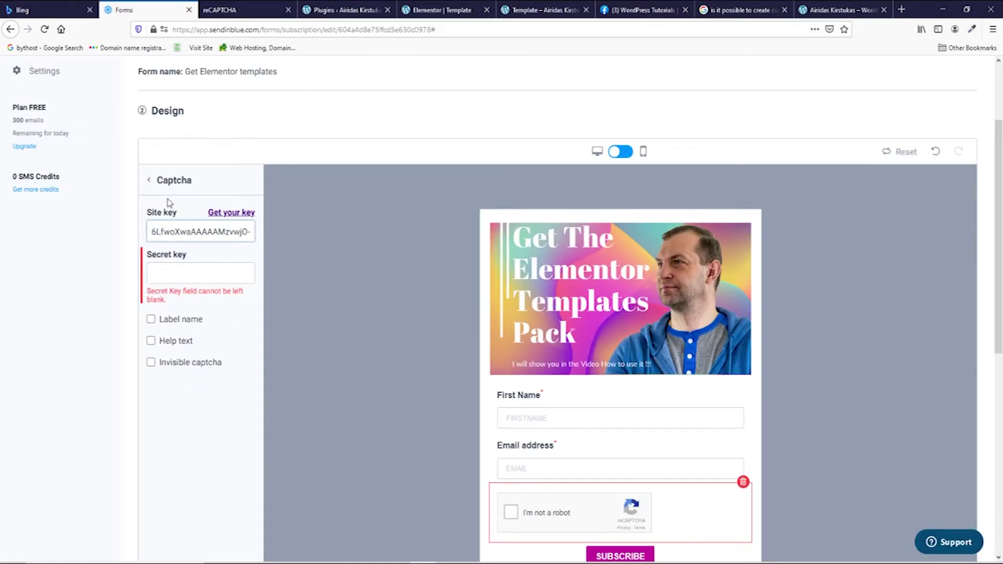
Step: Paste the reCAPTCHA secret key, enable Invisible captcha, and continue to the Lists step
click(169, 270)
click(241, 9)
click(108, 293)
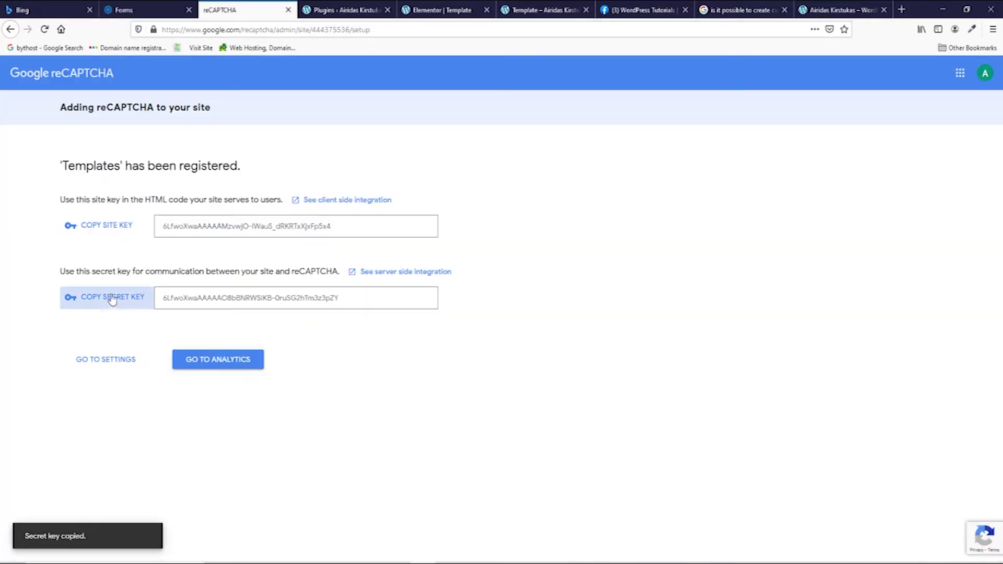
click(152, 10)
key(ctrl+v)
click(151, 343)
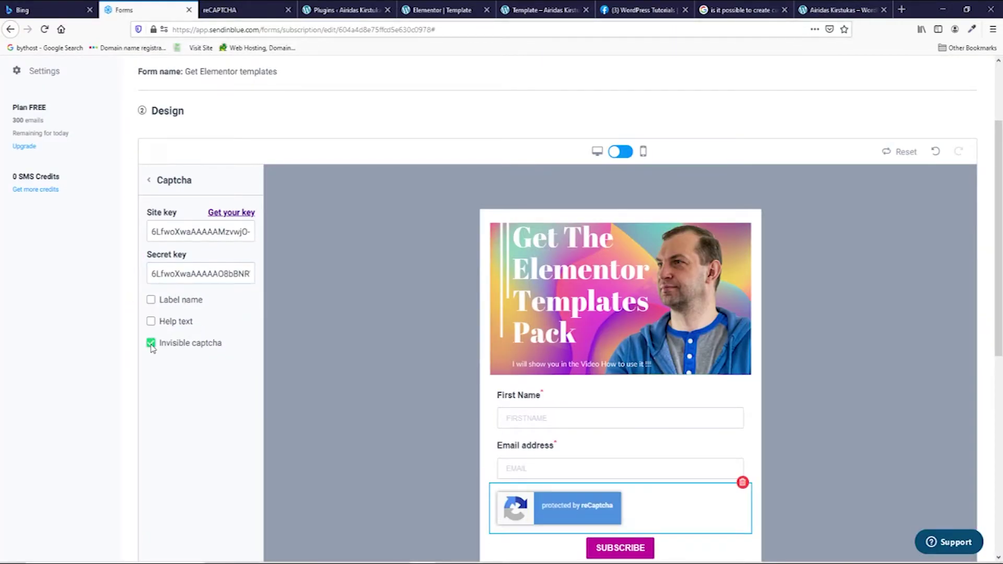
scroll(639, 306, down, 4)
click(155, 426)
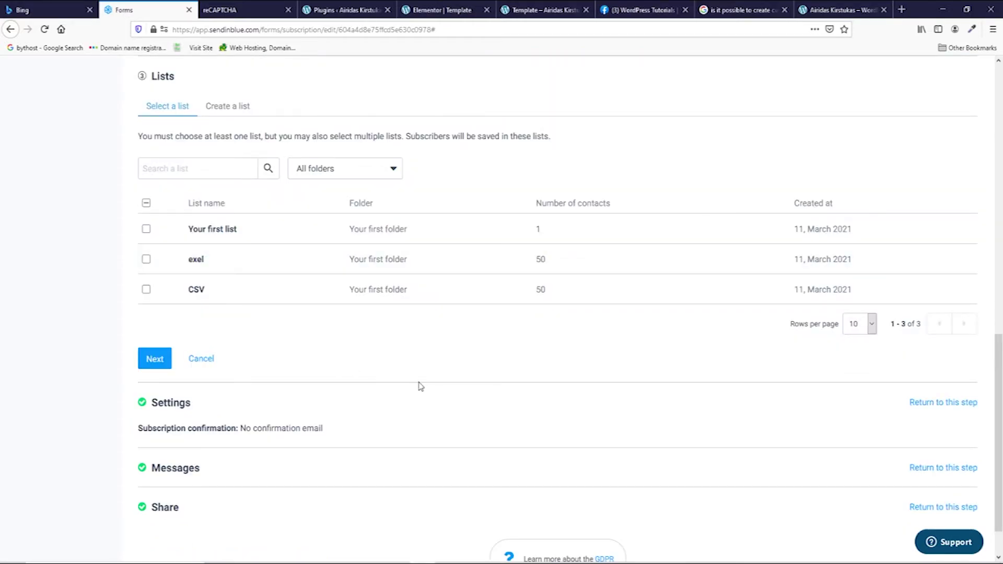
Step: Create a 'Templates' list in Your first folder for the form and continue to Settings
scroll(391, 349, up, 2)
click(229, 165)
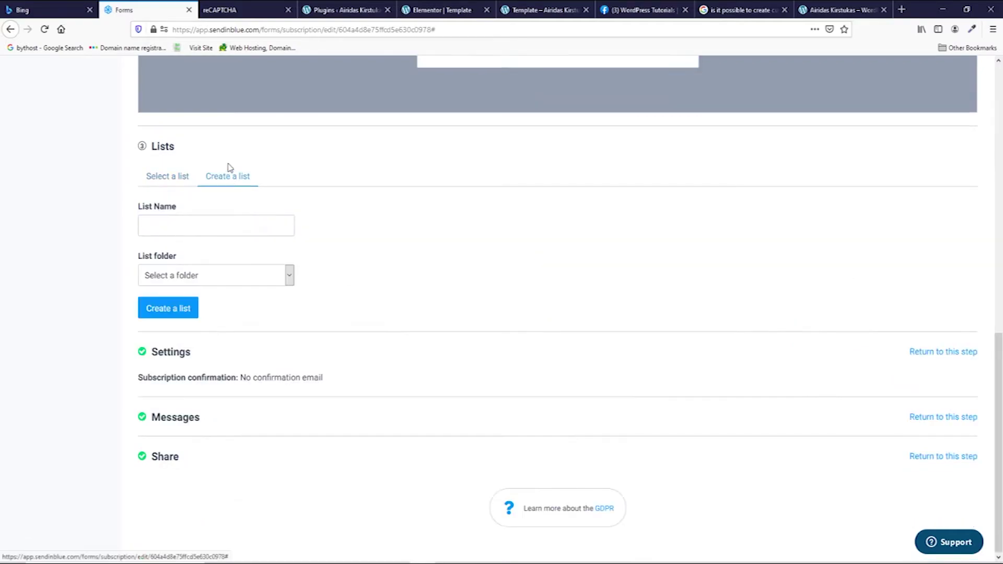
click(212, 226)
text(Templates)
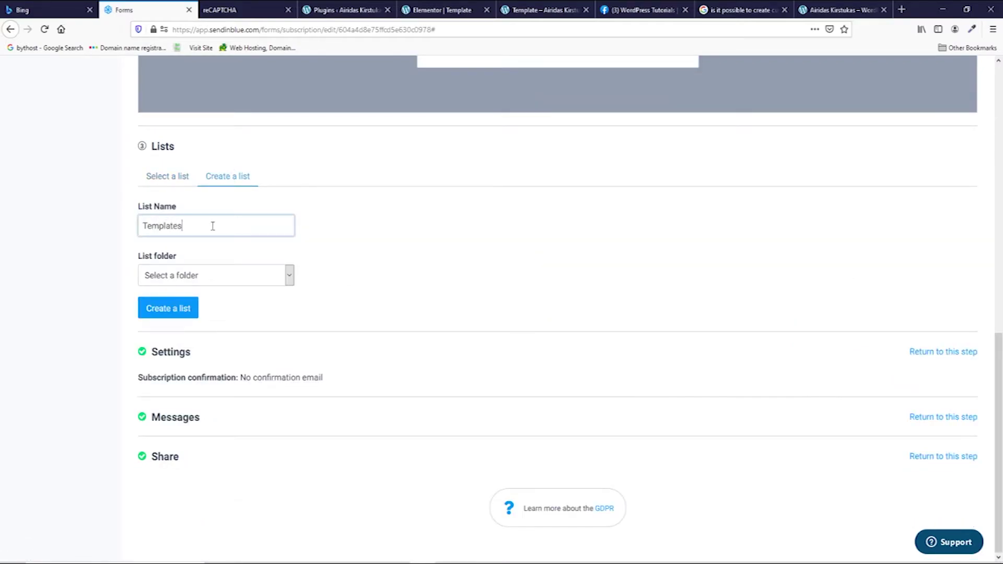
click(217, 276)
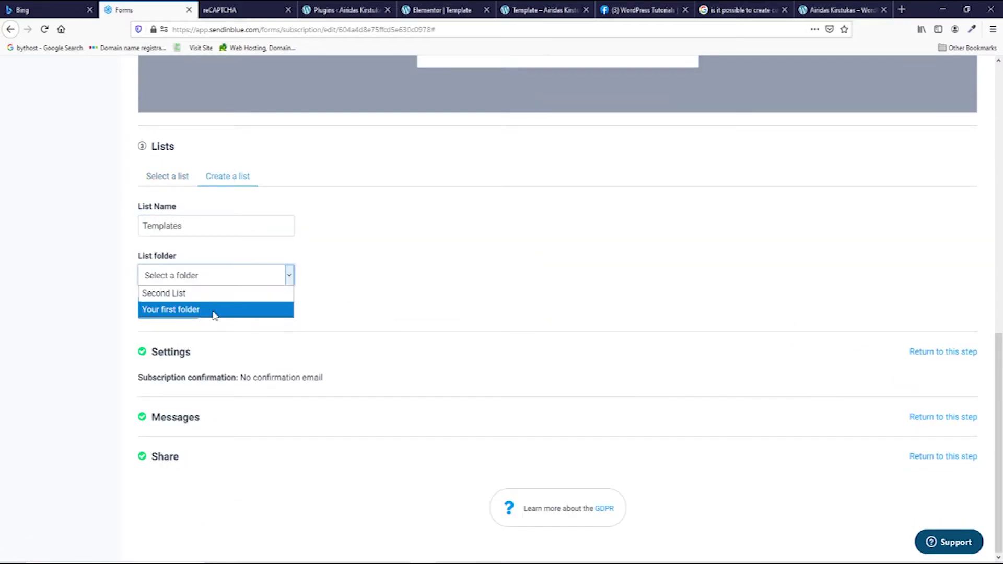
click(212, 309)
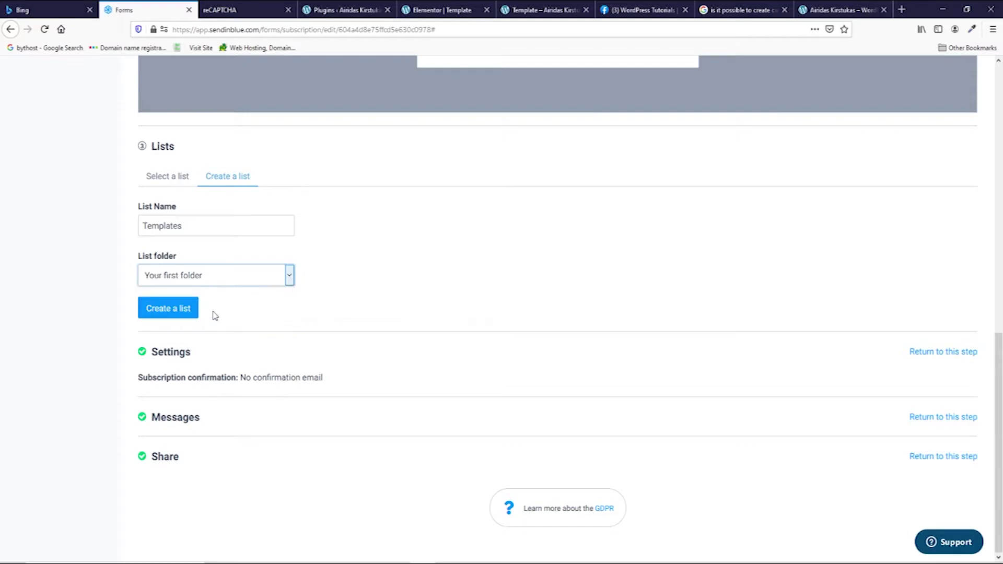
click(169, 310)
click(154, 462)
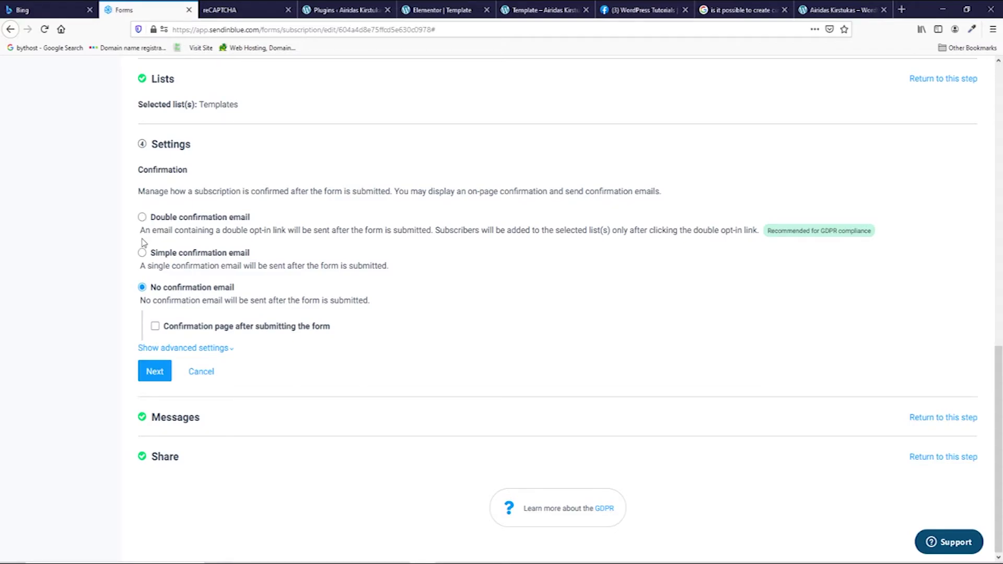
click(142, 218)
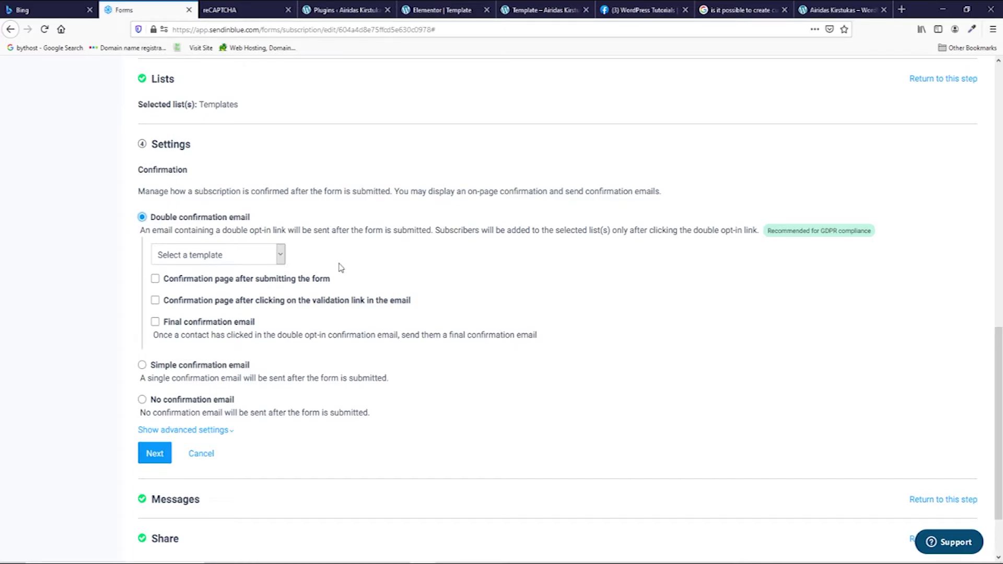
scroll(378, 266, down, 2)
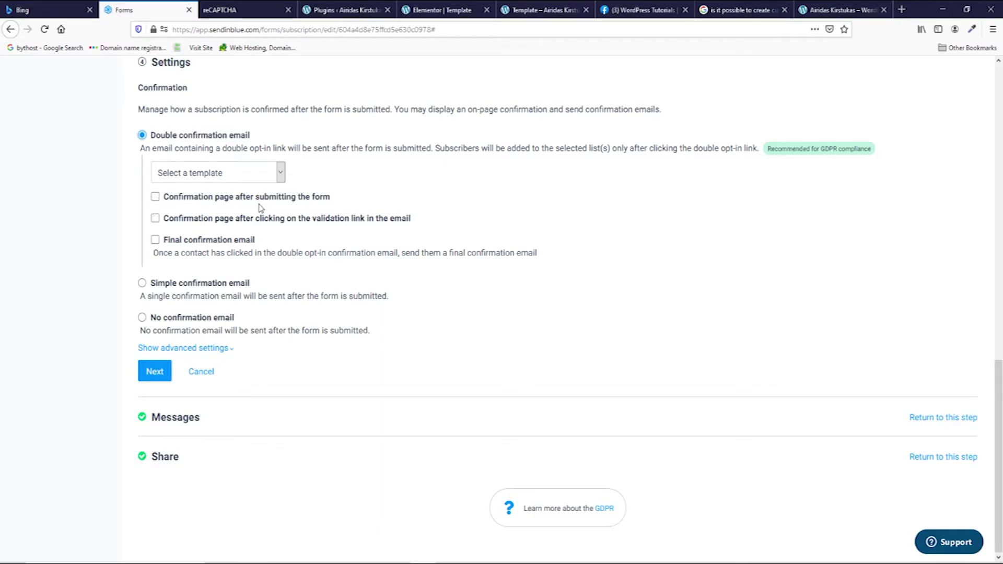
click(154, 197)
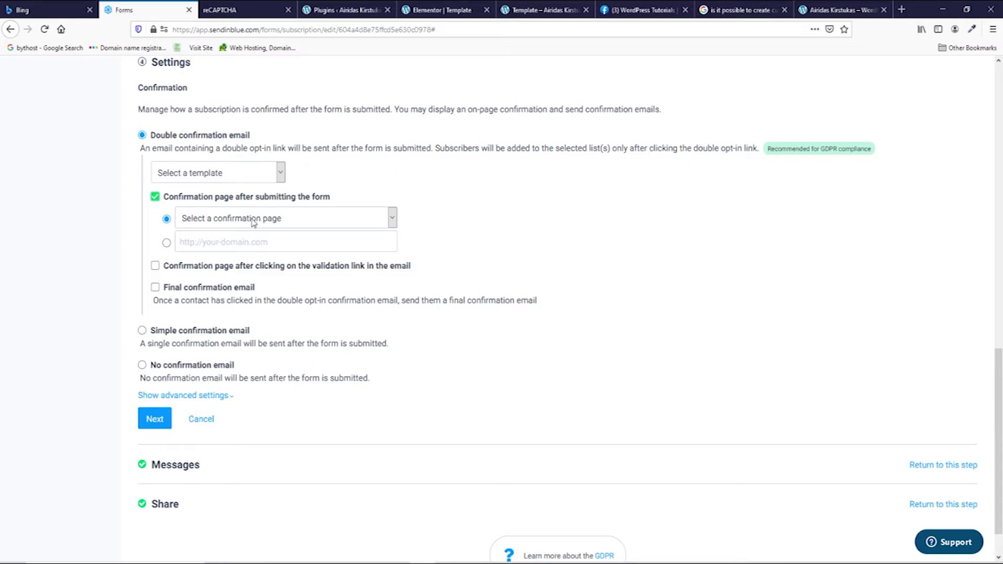
click(156, 267)
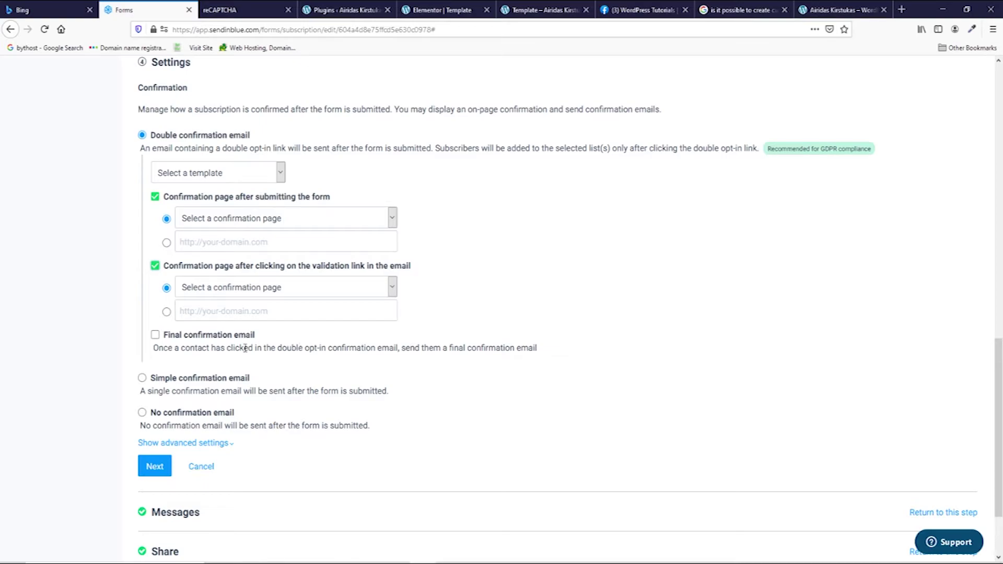
click(142, 378)
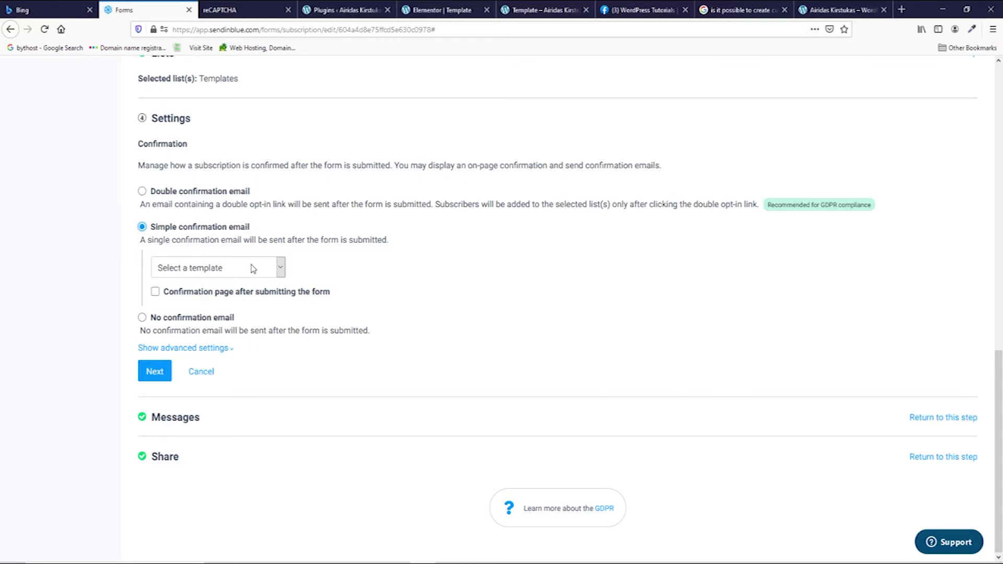
click(252, 269)
click(254, 271)
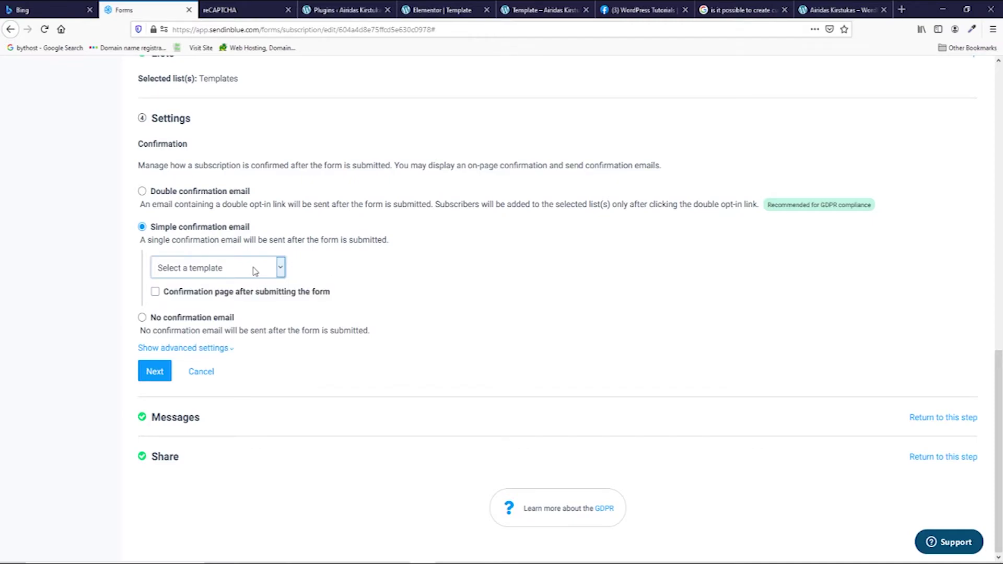
click(155, 291)
click(143, 363)
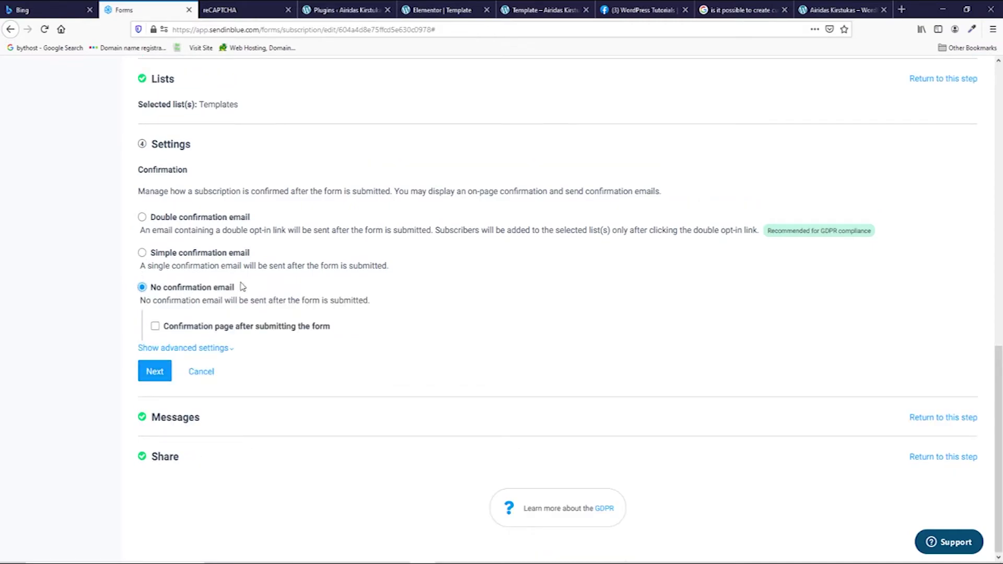
click(156, 326)
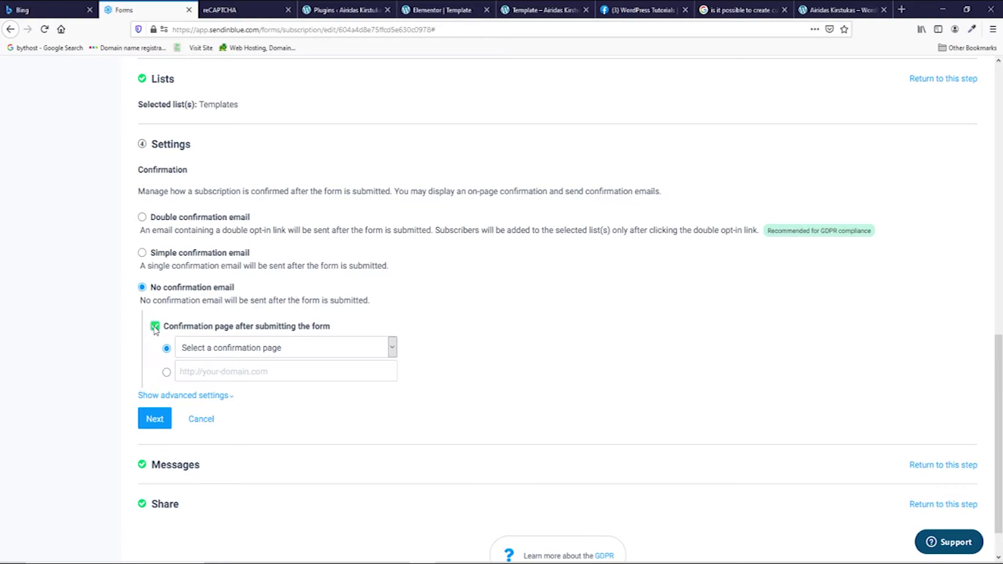
click(270, 348)
click(270, 349)
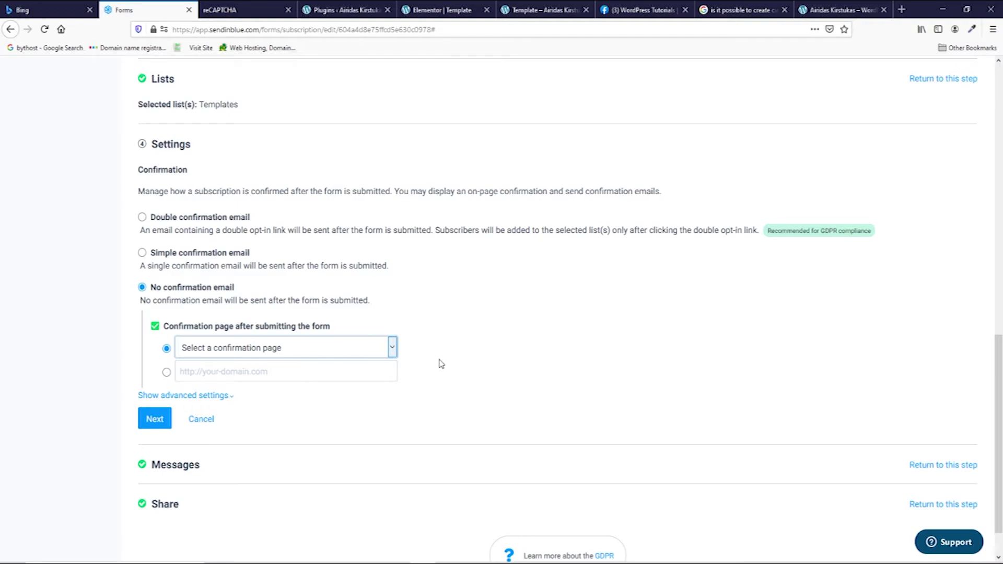
click(156, 326)
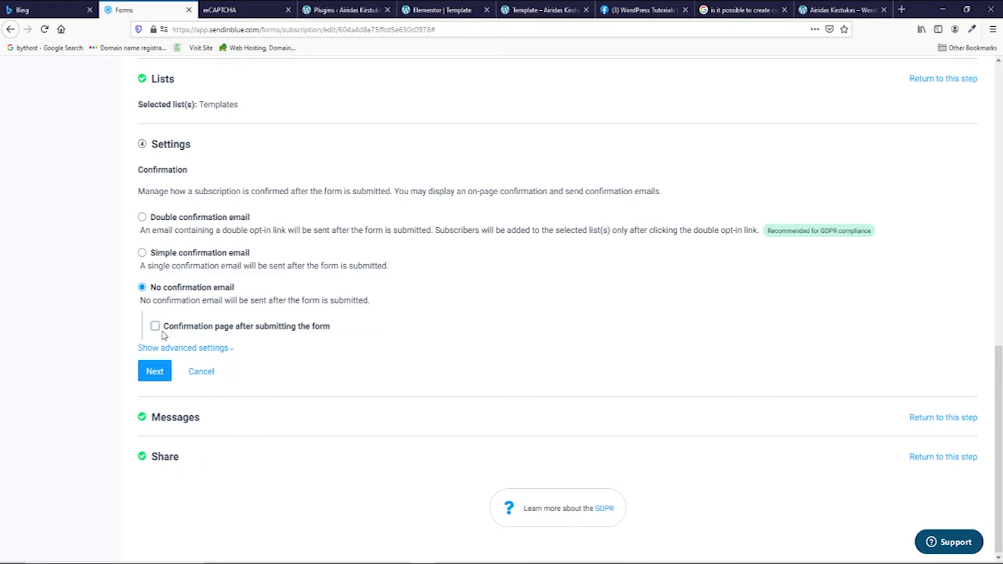
Step: Save the Settings step without a confirmation email and move on to Messages
click(156, 374)
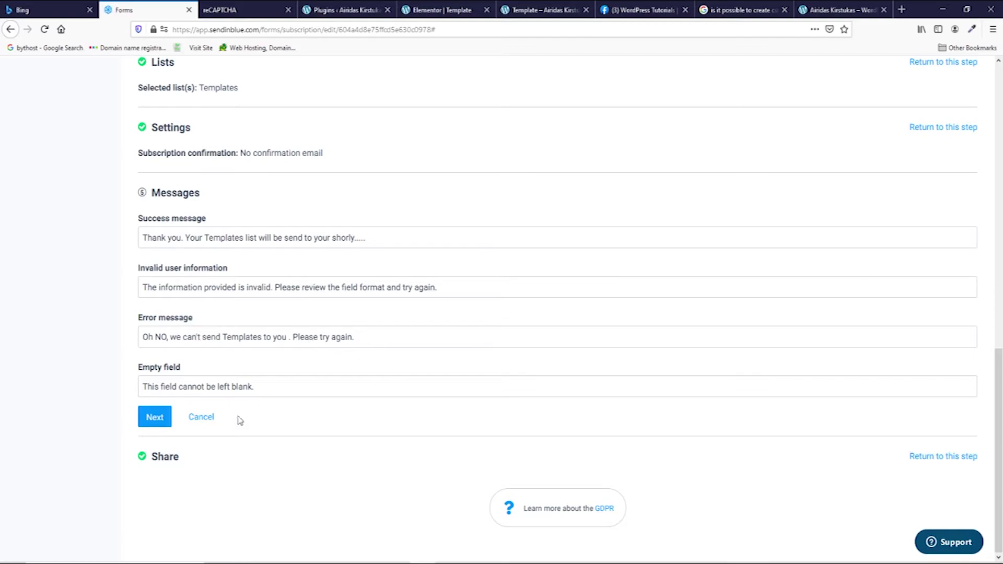
Step: Continue to sharing, preview the form, and copy its quick share link
click(155, 418)
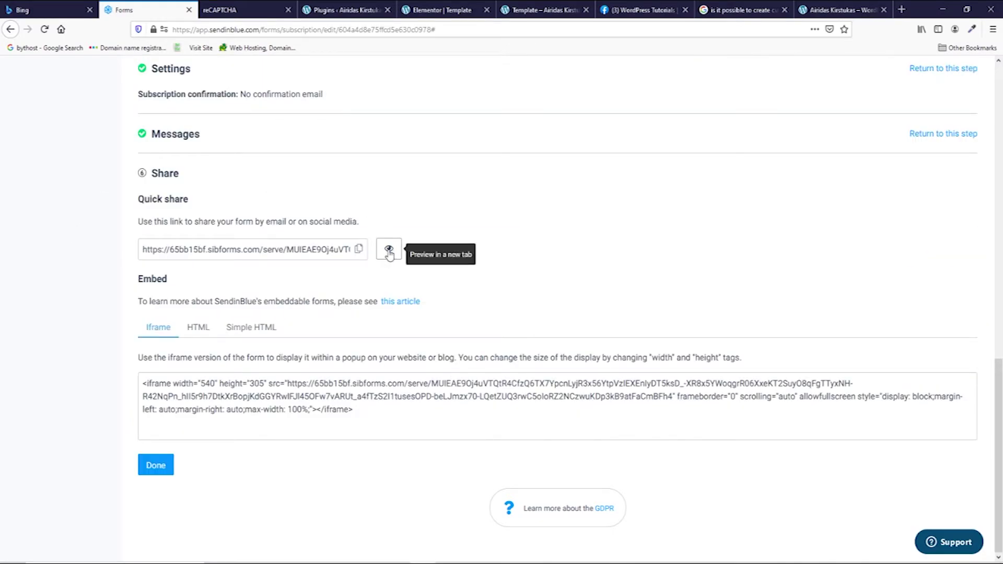
click(389, 254)
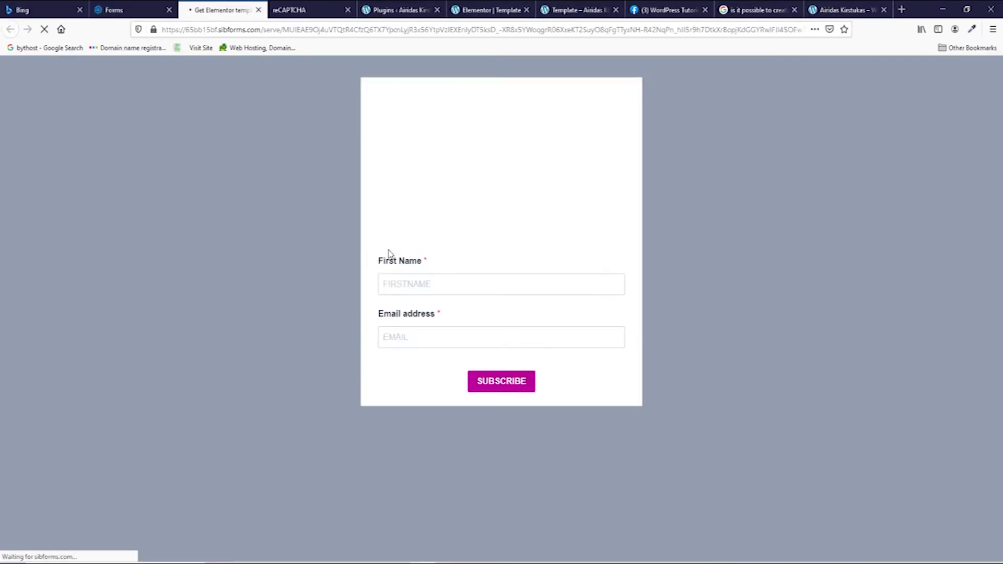
click(114, 10)
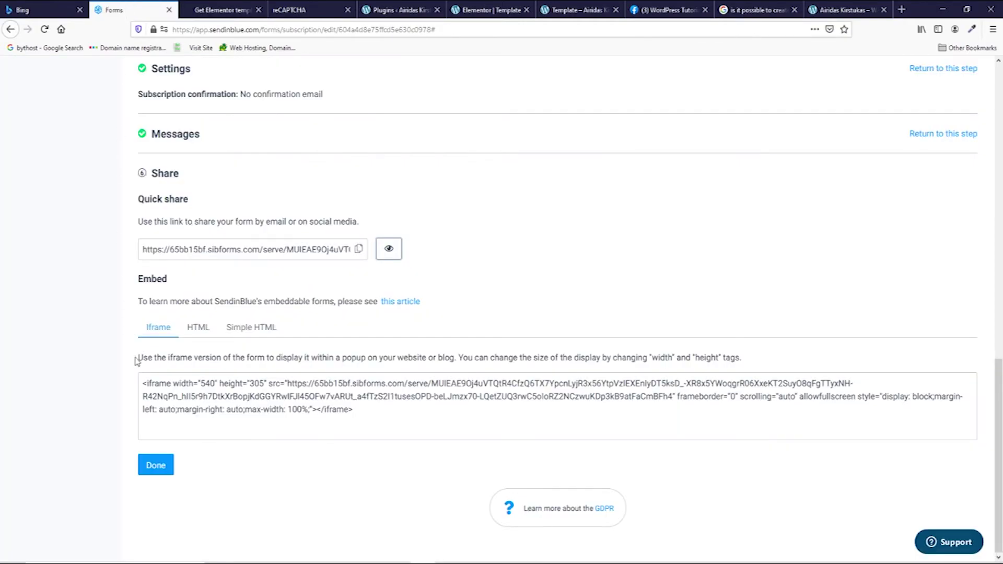
drag(287, 384, 409, 384)
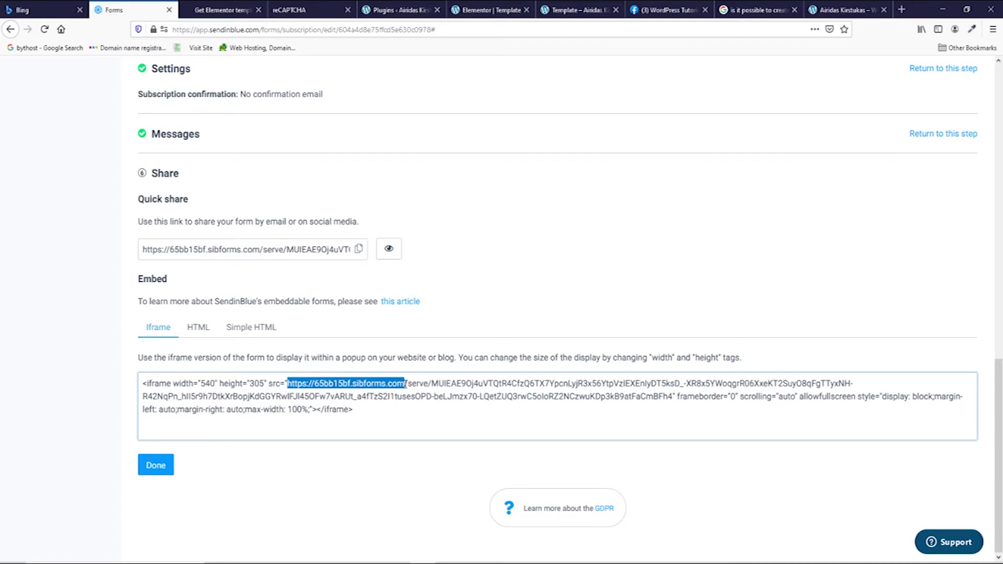
click(406, 384)
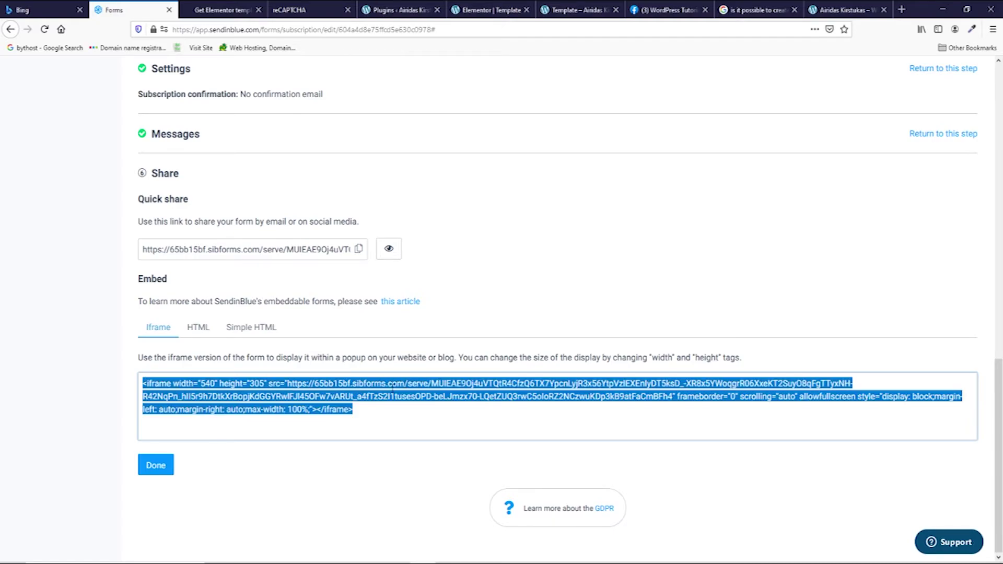
click(358, 249)
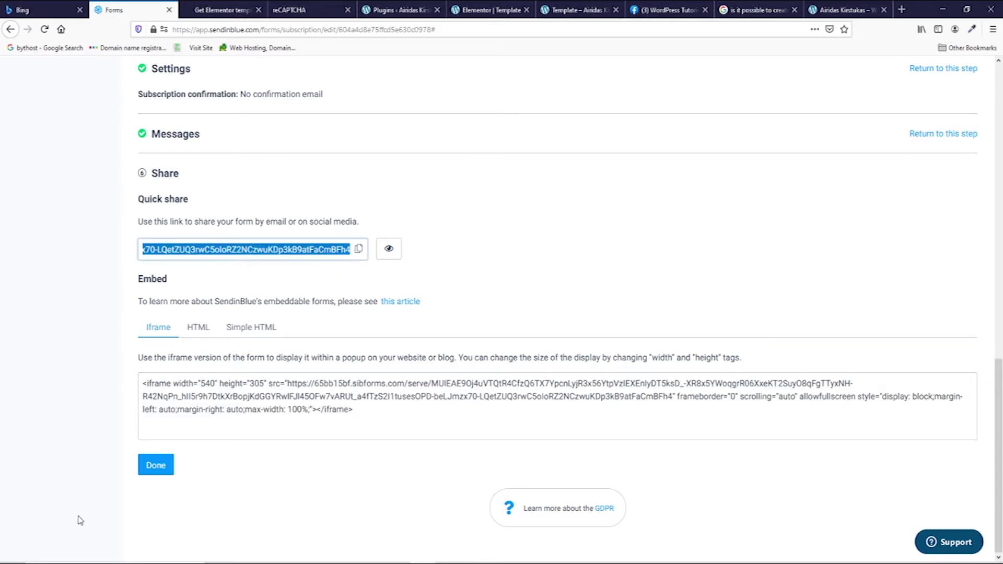
Step: Paste the share link into a new Notepad note and select its sibforms.com domain
key(super)
text(n)
key(Return)
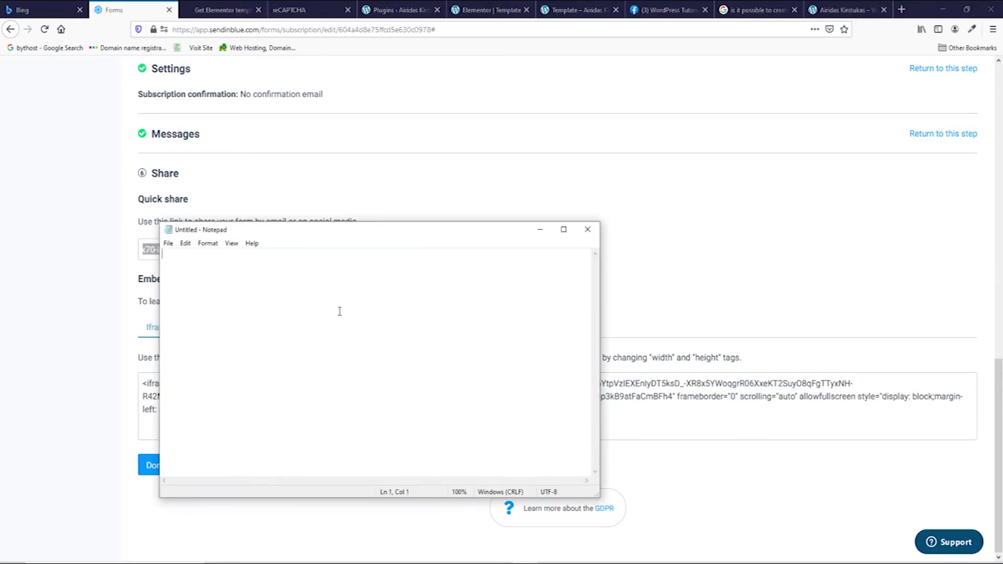
key(ctrl+v)
drag(284, 255, 196, 260)
Step: Replace the reCAPTCHA site's allowed domain with 65bb15bf.sibforms.com and save the settings
click(296, 12)
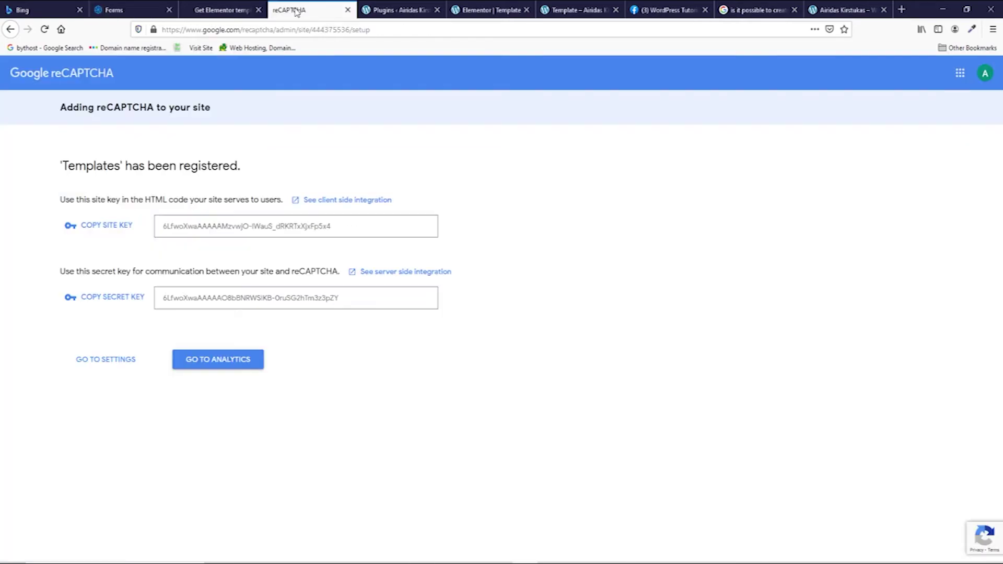
click(99, 361)
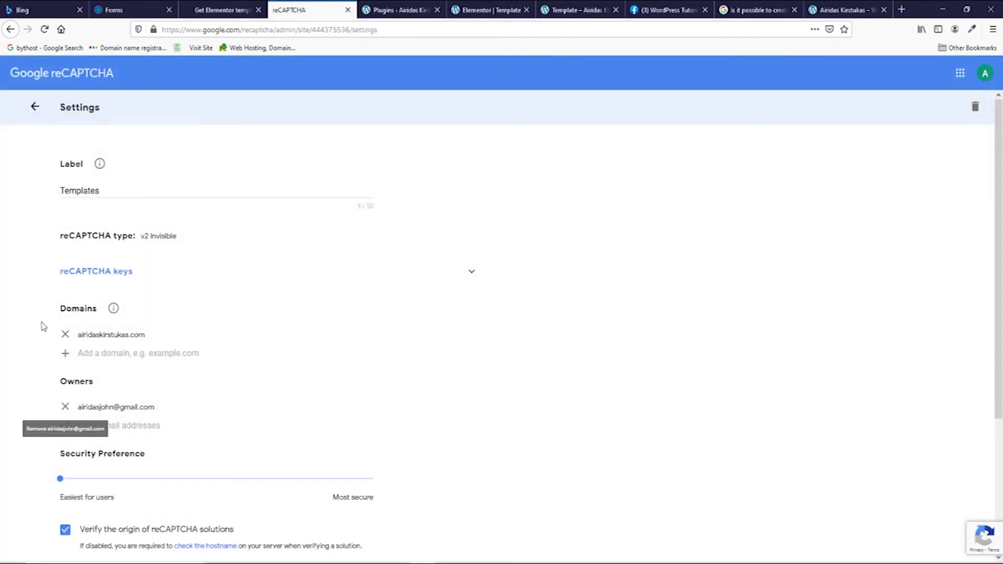
click(65, 334)
key(ctrl+v)
scroll(134, 462, down, 3)
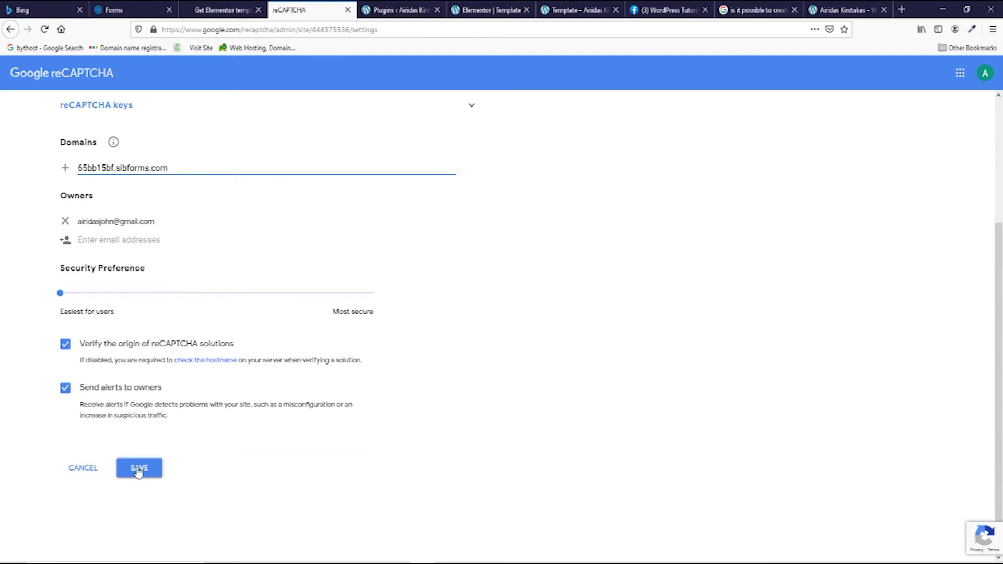
click(134, 462)
Step: Preview the Sendinblue subscription form from its Share page in a new tab
click(135, 12)
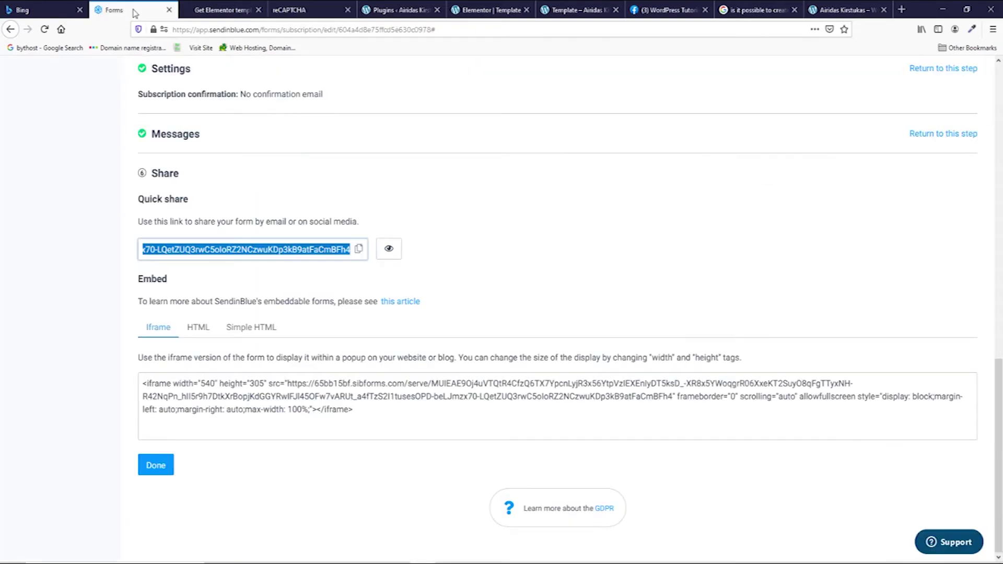
click(388, 249)
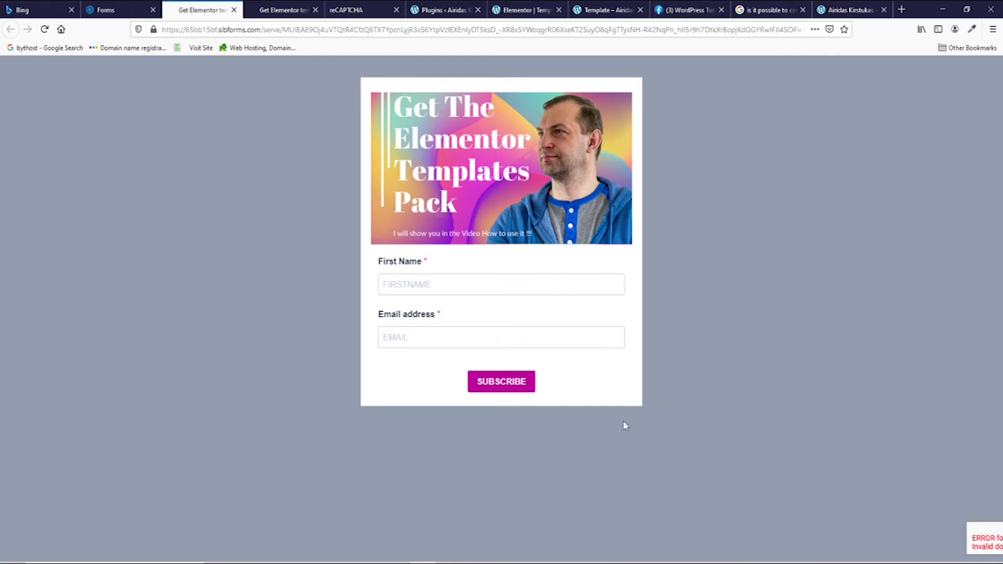
Step: Change the WordPress Tutorials page's action button to Sign Up and clear the wrong Website link
click(679, 10)
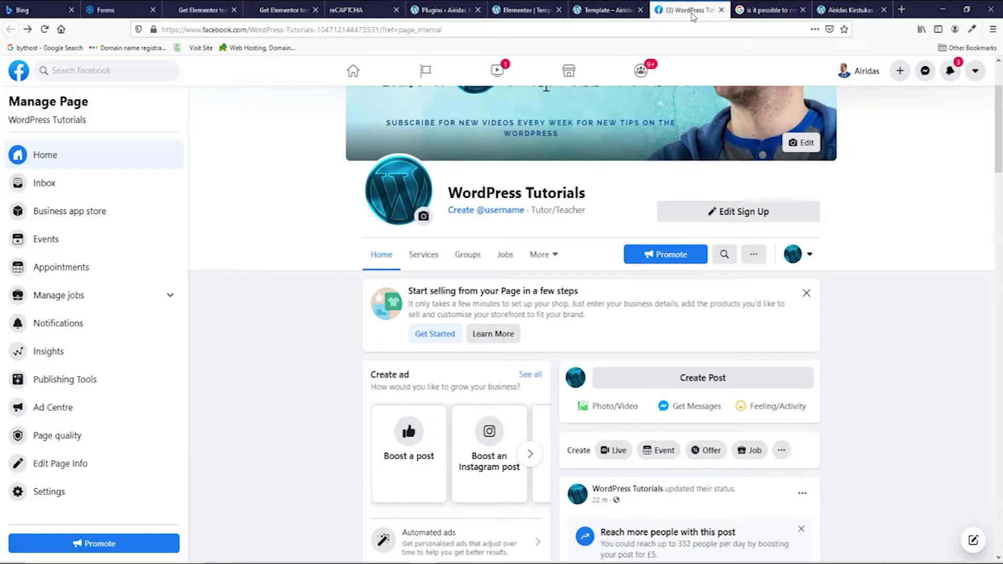
click(766, 214)
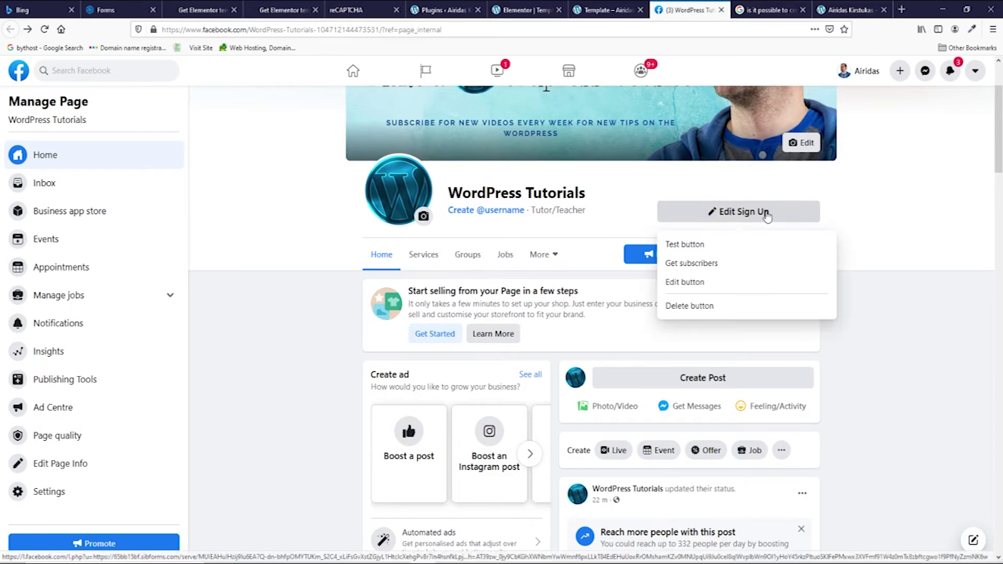
click(685, 283)
scroll(457, 293, down, 4)
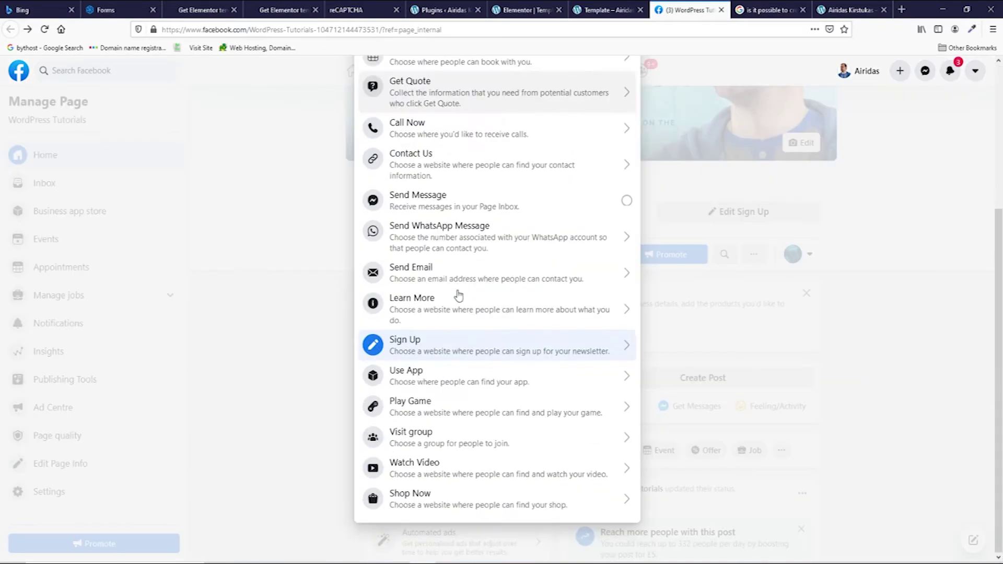
click(457, 350)
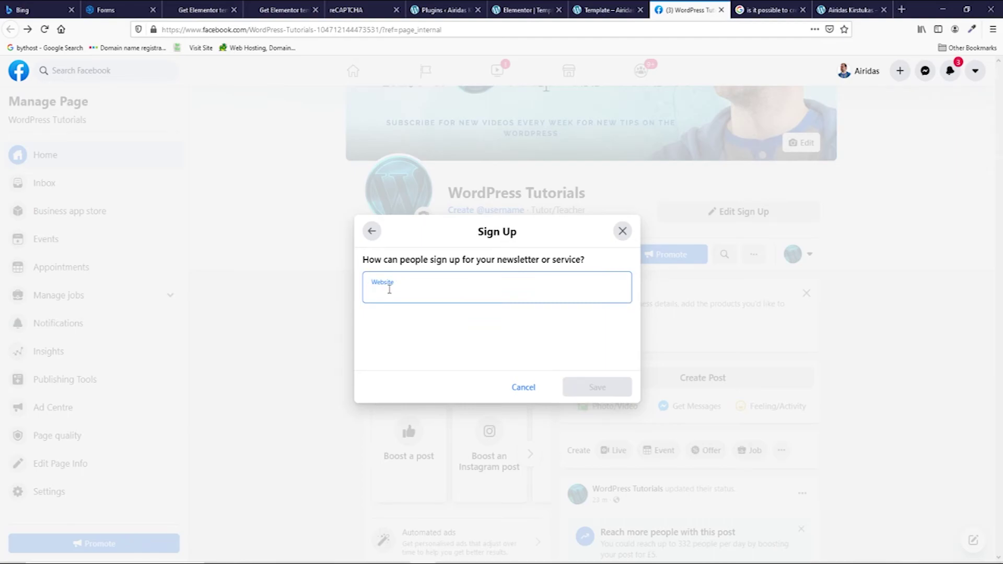
key(ctrl+v)
key(ctrl+a)
key(BackSpace)
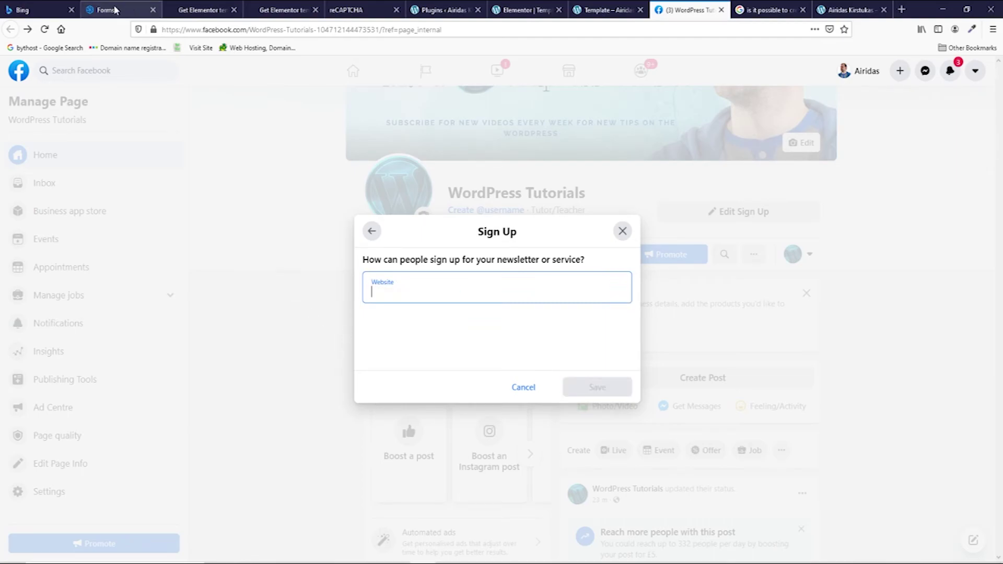
Step: Set the Sendinblue share link as the Sign Up website, save, and test it on the public page
click(115, 9)
click(345, 251)
key(ctrl+c)
key(ctrl+Tab)
key(ctrl+v)
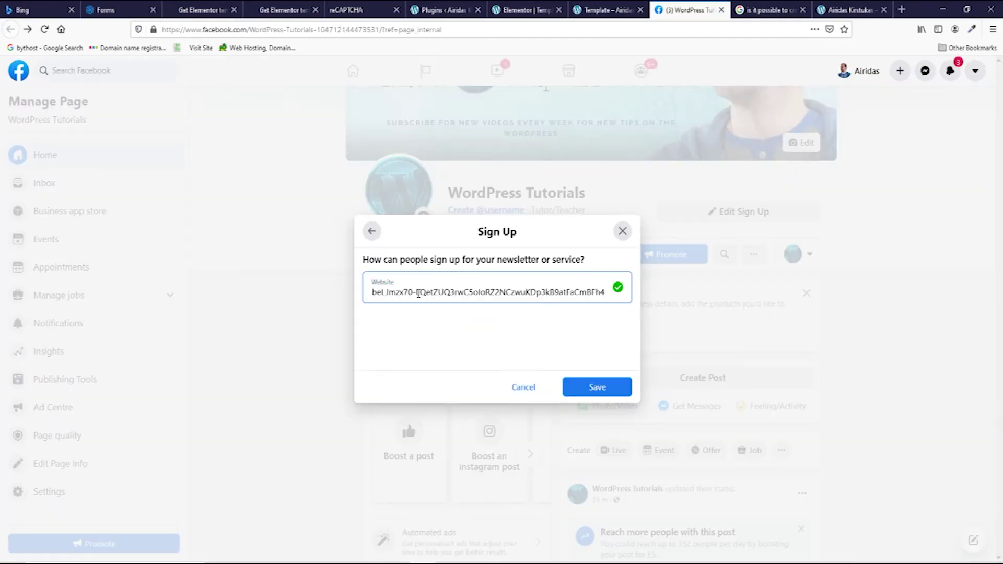
click(596, 386)
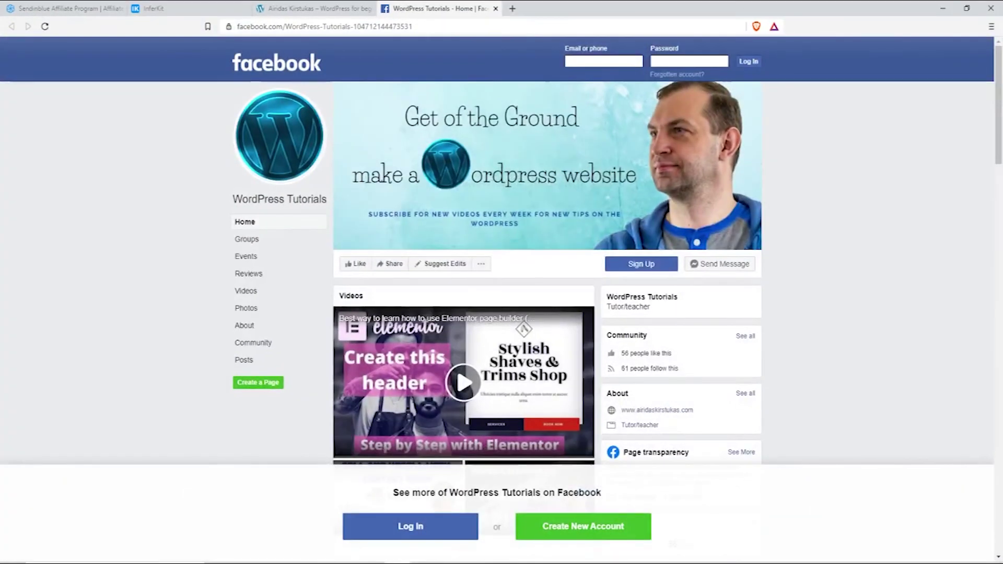
click(44, 26)
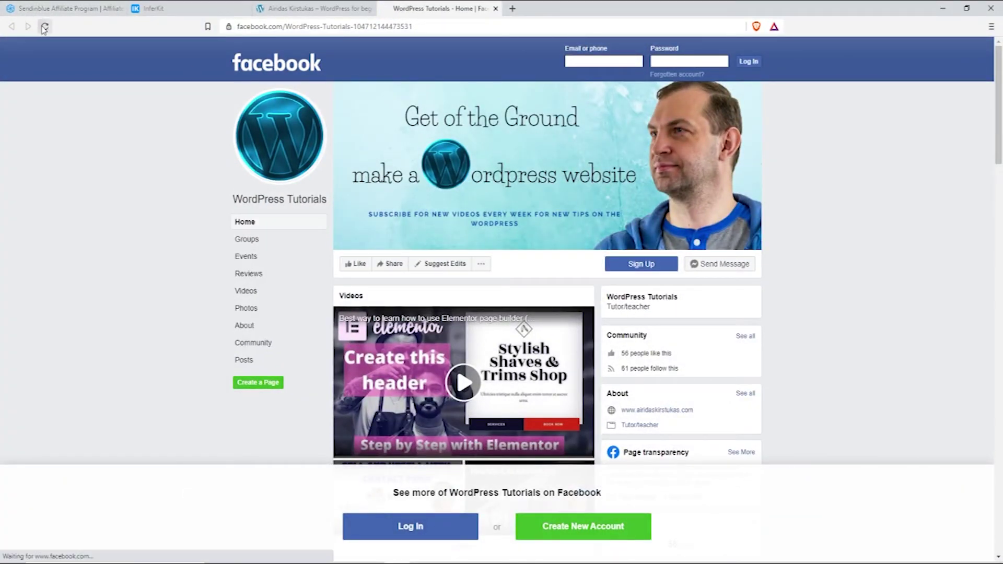
click(641, 264)
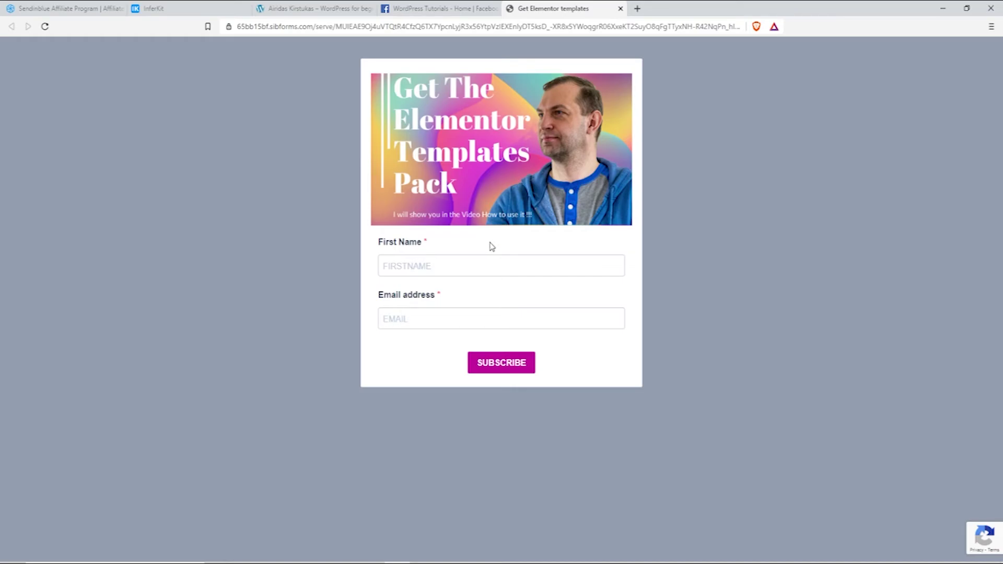
key(alt+Tab)
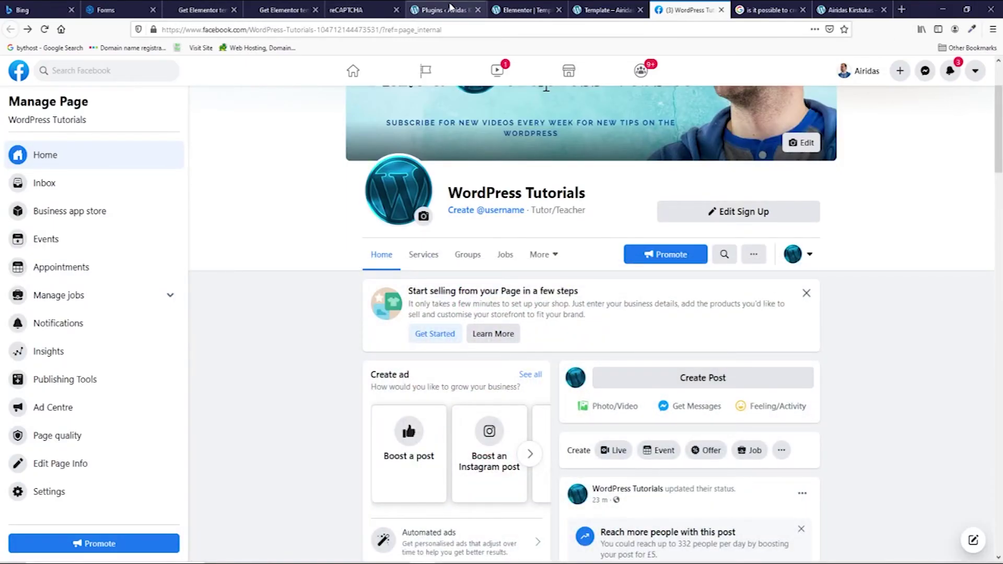
Step: Insert the saved 'temp' template and delete the old iframe code from its HTML widget
click(525, 9)
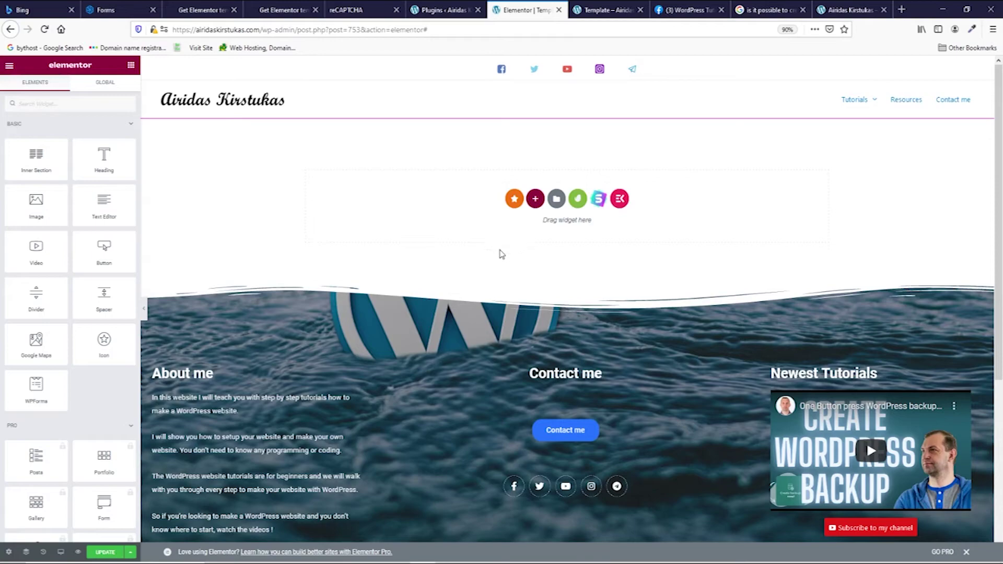
click(557, 199)
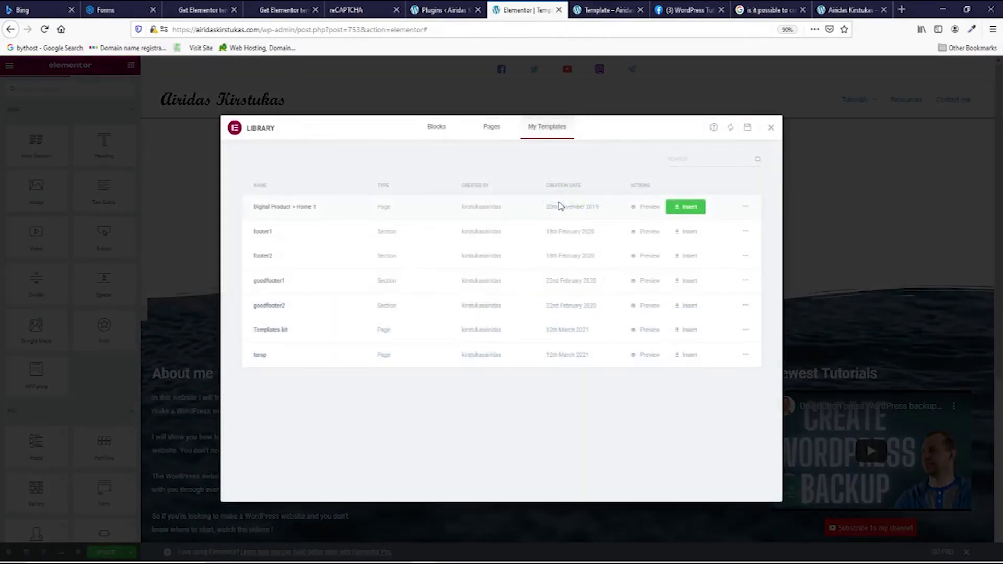
click(689, 356)
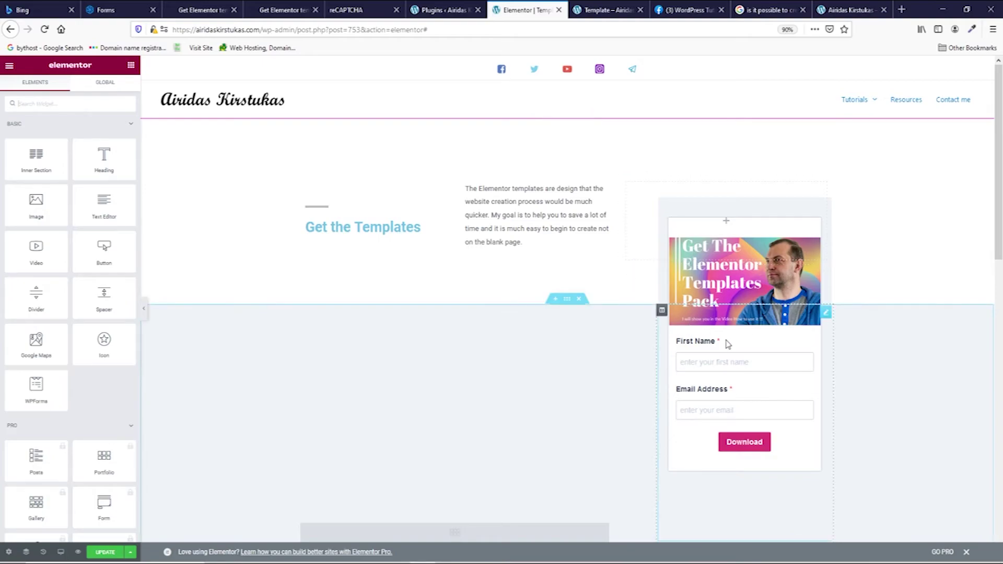
click(826, 316)
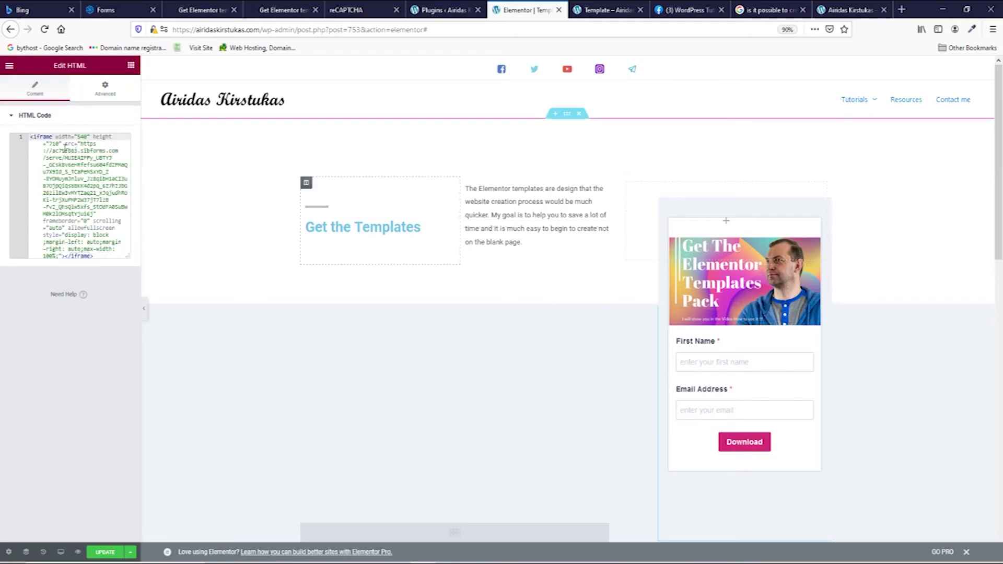
drag(30, 137, 128, 265)
key(BackSpace)
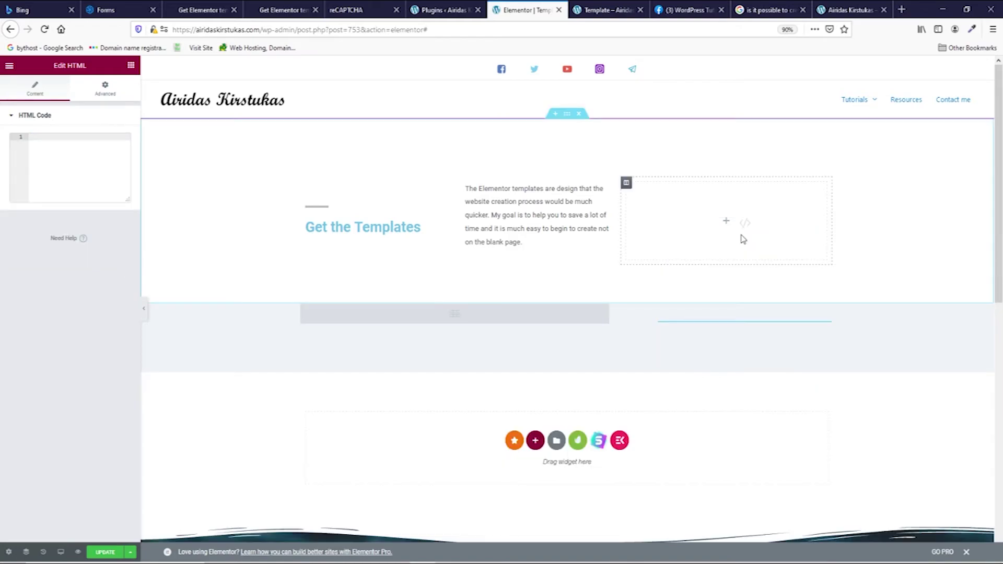
click(119, 10)
Step: Paste Sendinblue's iframe embed code into the empty HTML widget beside Get the Templates
click(175, 396)
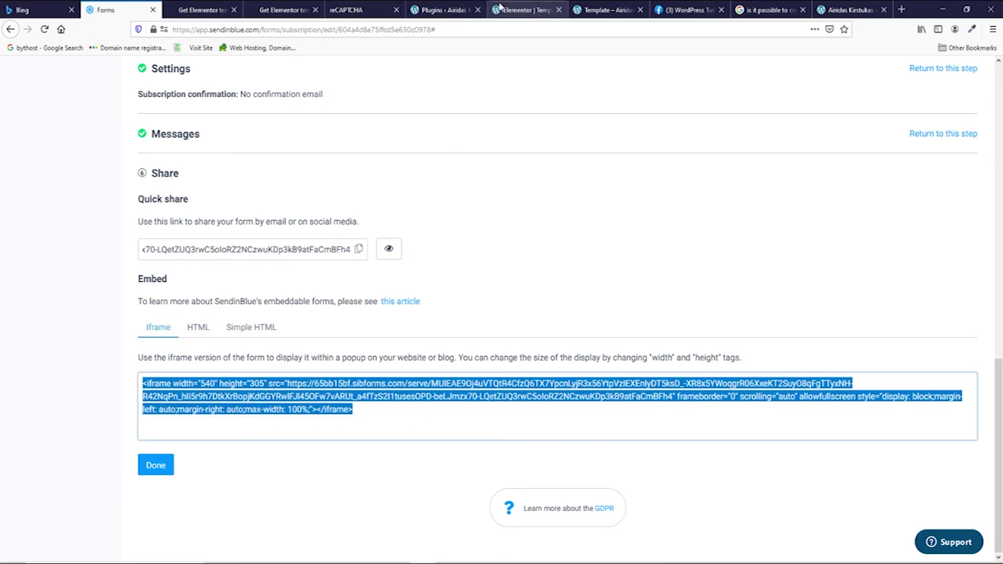
click(525, 10)
click(130, 65)
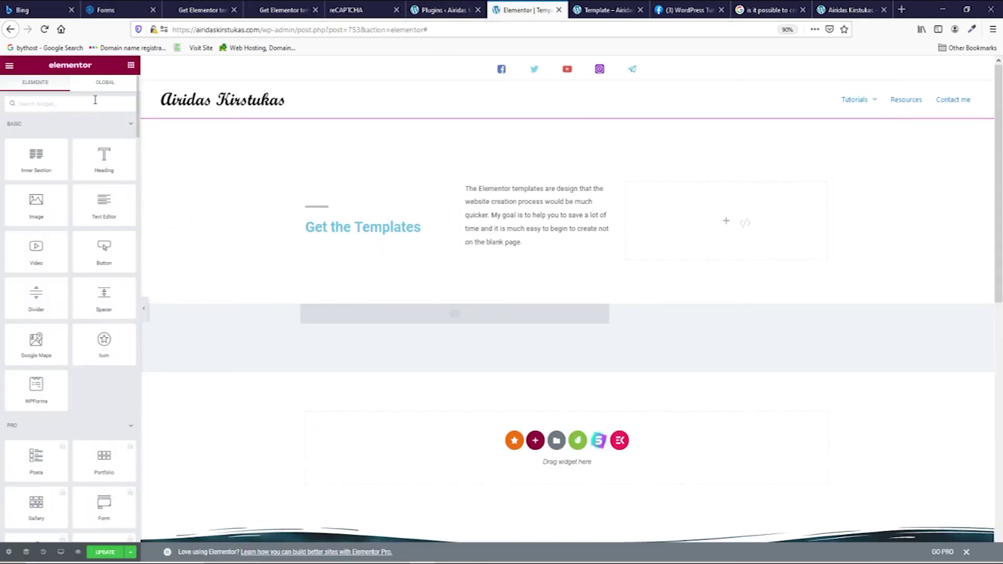
text(ht)
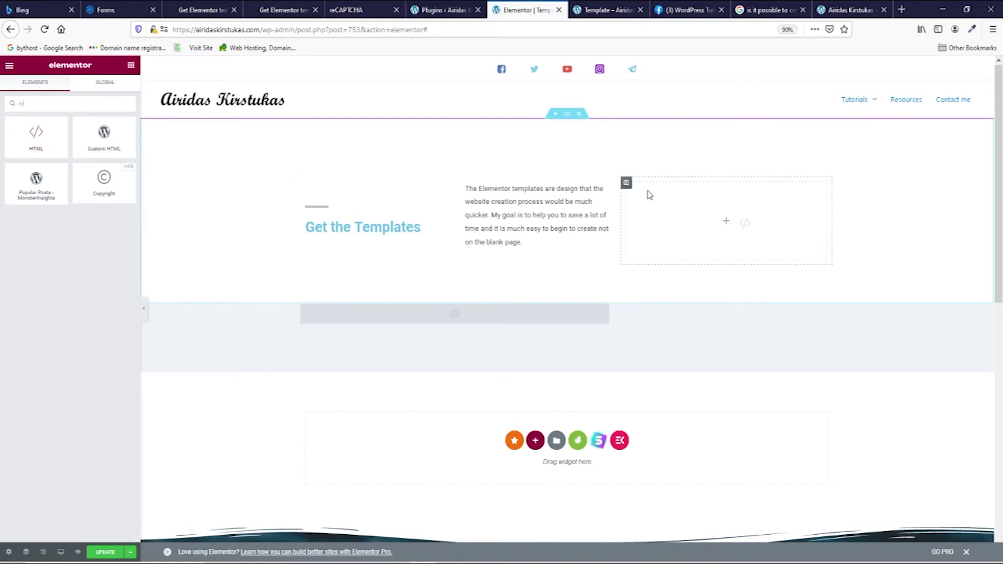
click(635, 229)
click(51, 145)
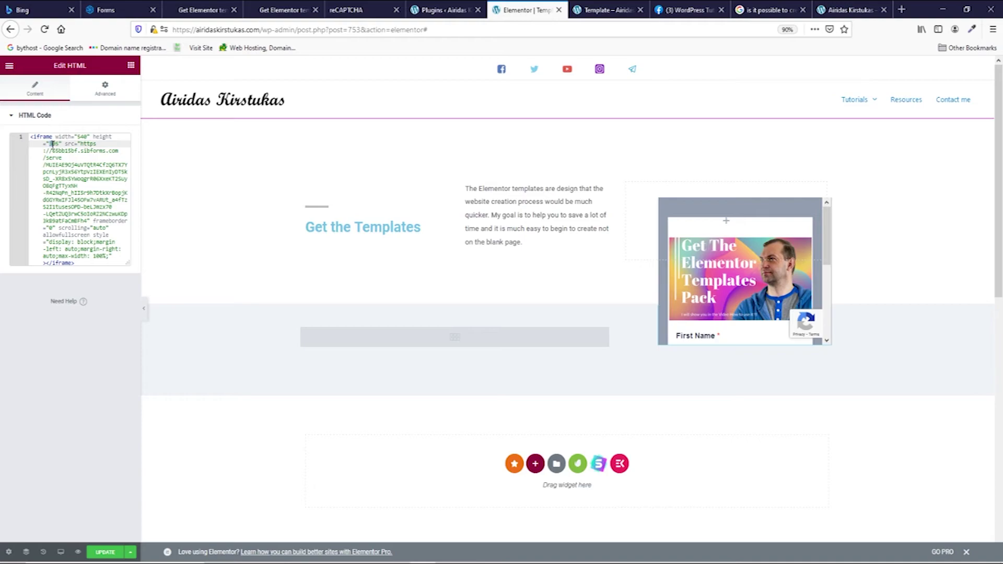
scroll(746, 324, down, 2)
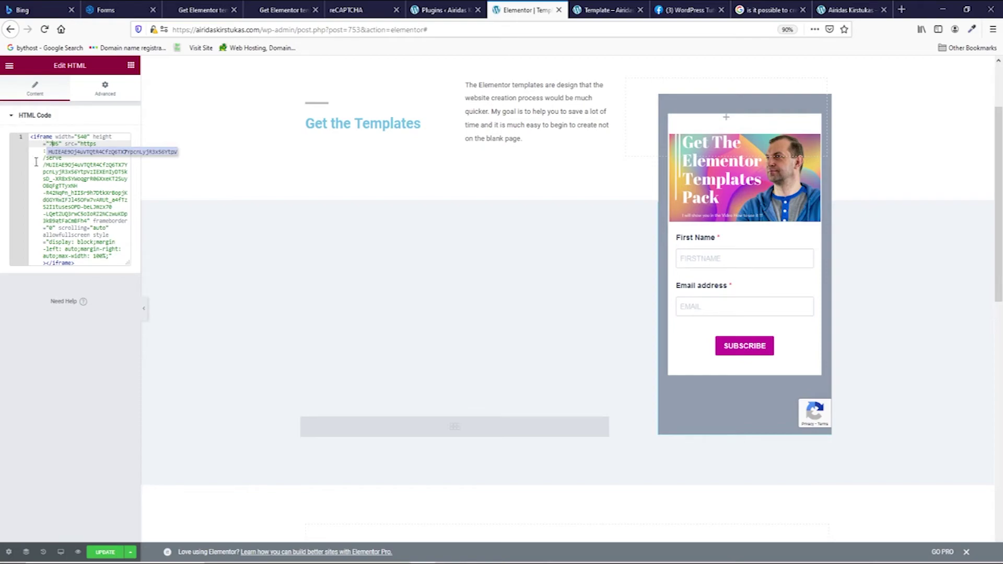
Step: Fill the placeholder gallery block with six template preview images
click(467, 432)
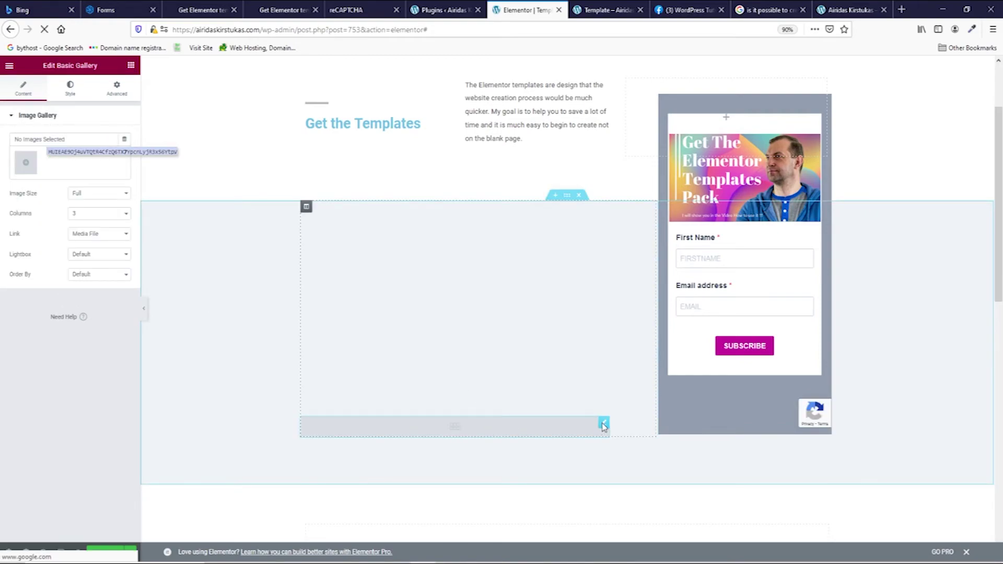
click(31, 163)
click(147, 185)
shift+click(510, 185)
click(946, 533)
click(946, 534)
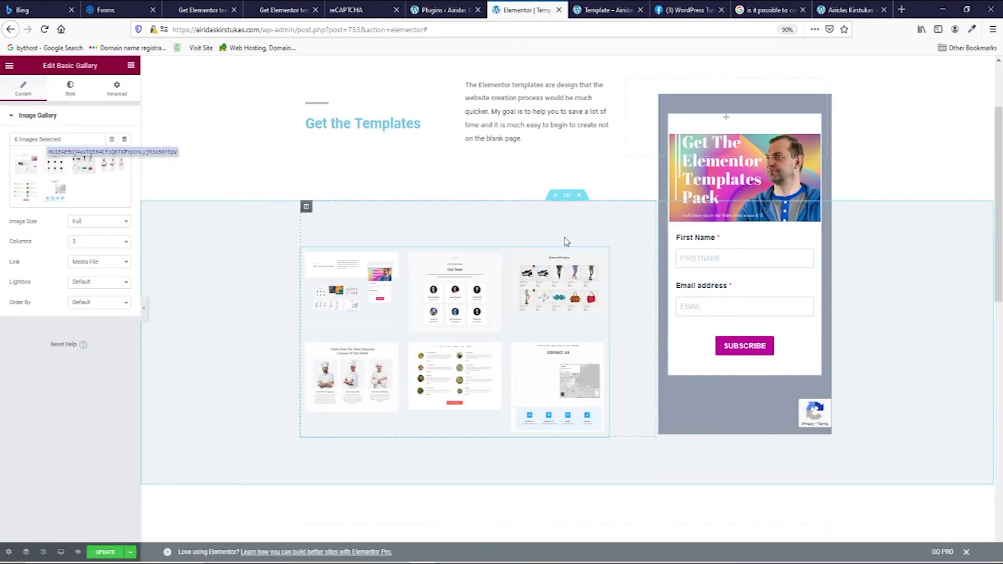
Step: Give the gallery section a global background colour, then lighten it to light blue
click(567, 195)
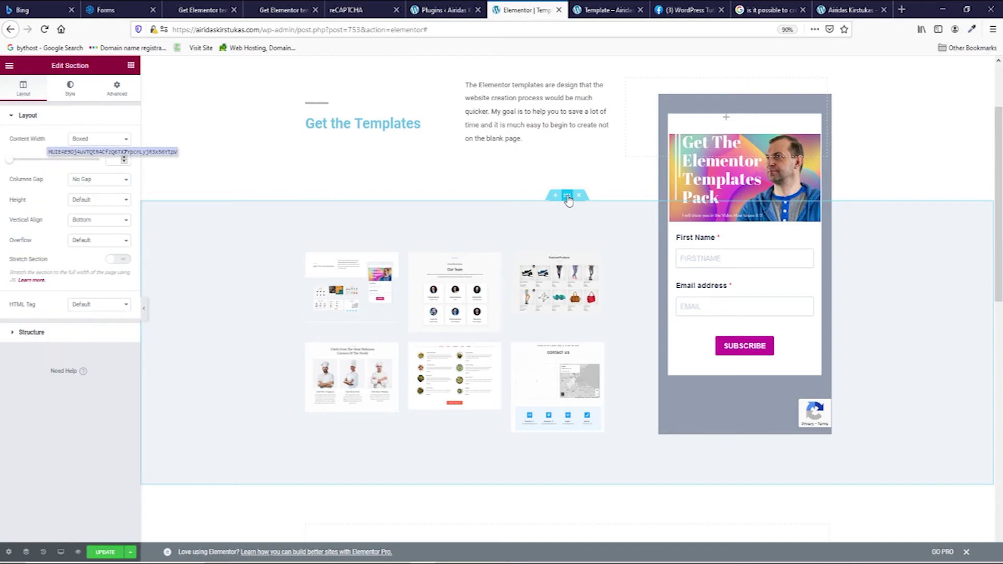
click(70, 99)
click(112, 180)
scroll(60, 261, down, 1)
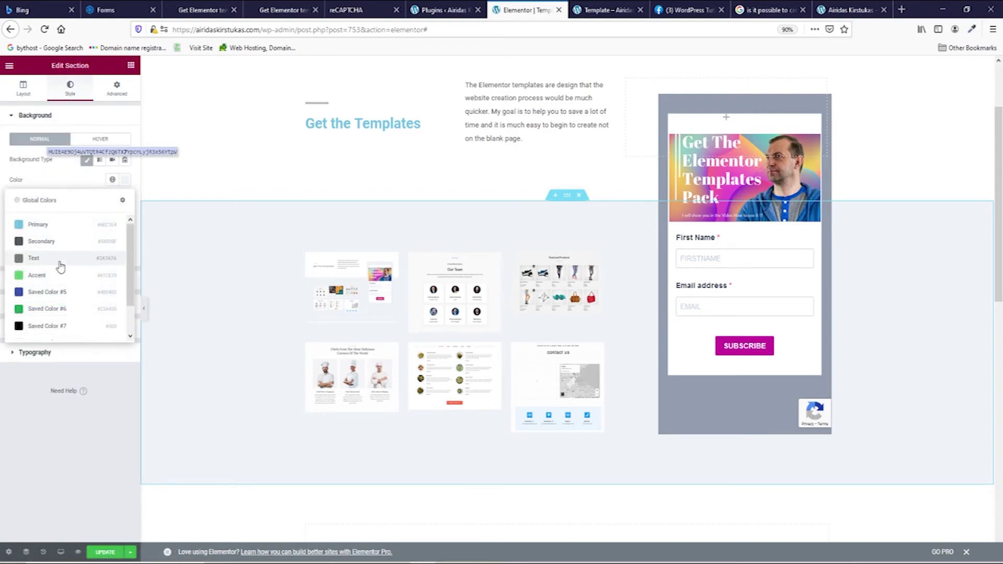
click(44, 329)
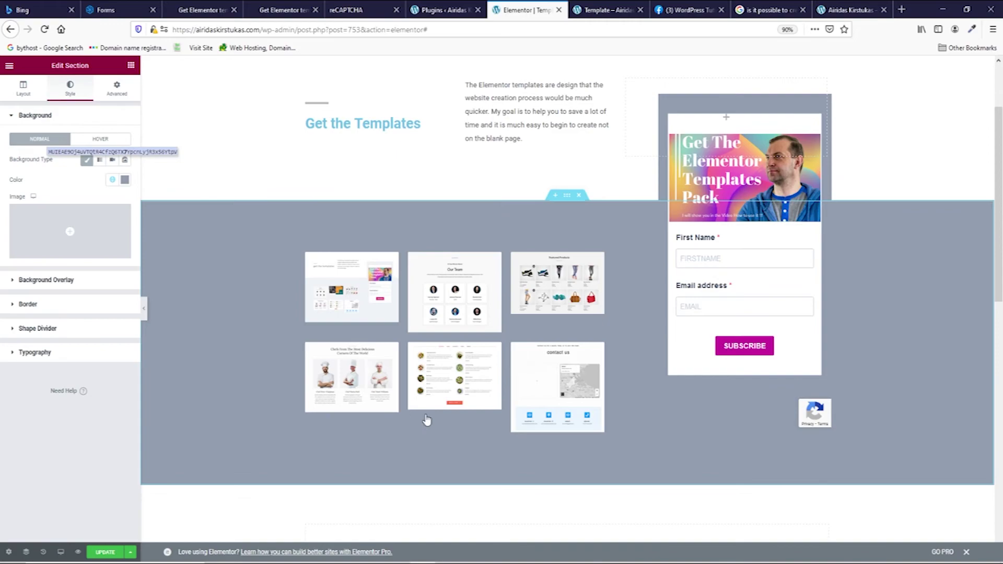
click(123, 181)
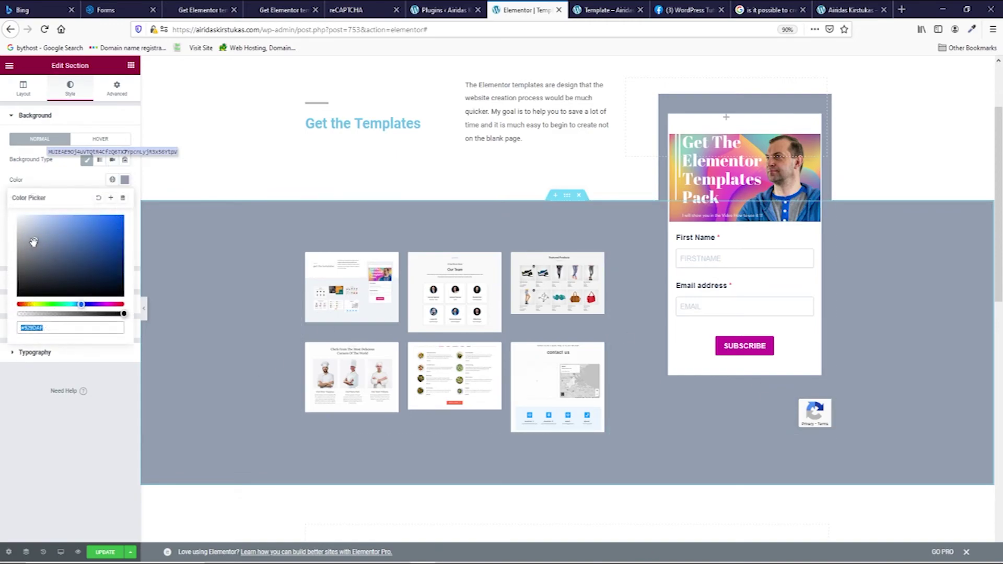
drag(33, 242, 45, 219)
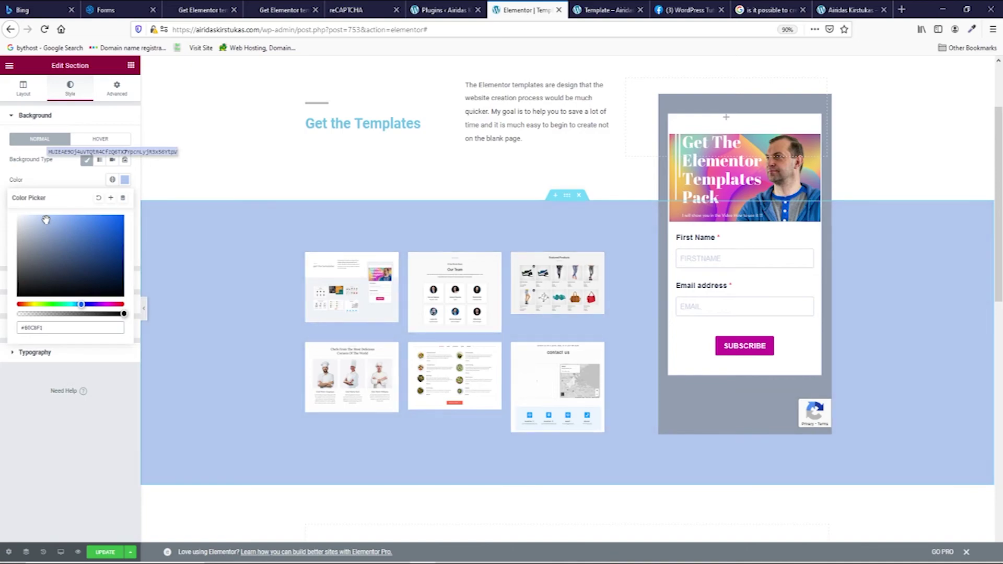
Step: Save the light blue #B0C6F1 as a new global colour and copy its hex value
click(110, 197)
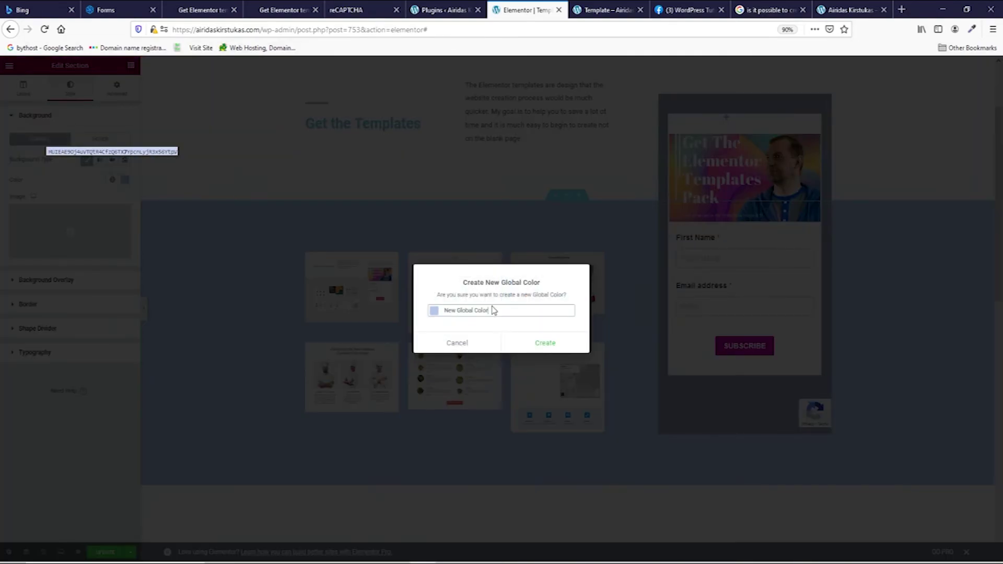
key(BackSpace)
key(BackSpace)
key(BackSpace)
key(BackSpace)
key(BackSpace)
text(B)
click(567, 350)
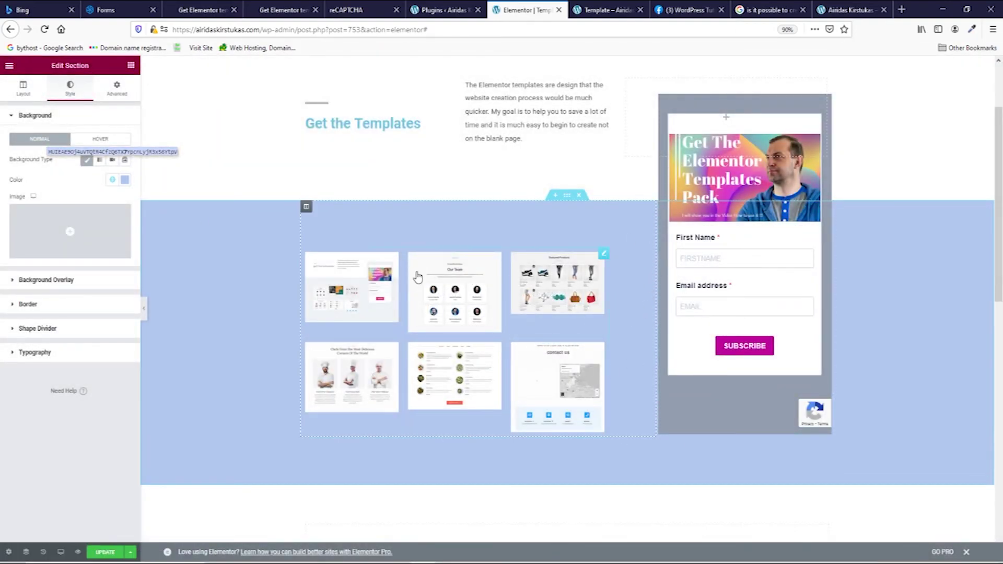
click(125, 180)
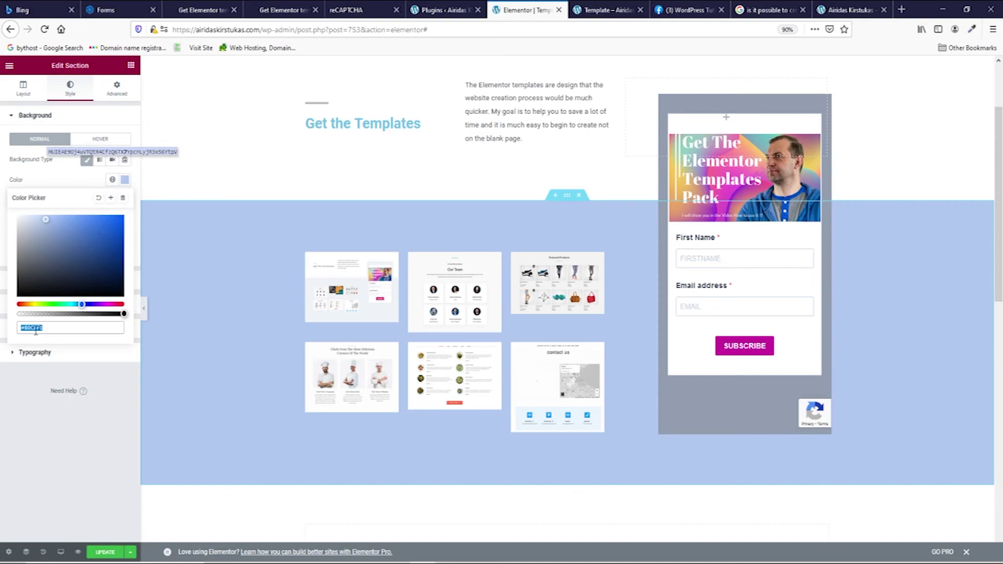
right_click(35, 330)
Step: Set the Sendinblue form background to the copied light blue hex colour
click(58, 377)
click(120, 11)
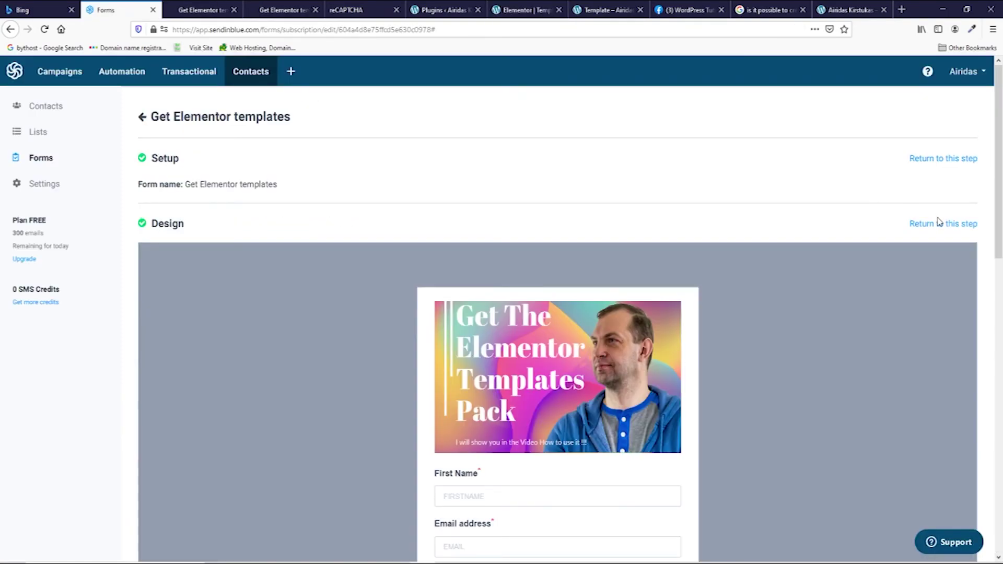
click(939, 223)
click(202, 141)
click(189, 196)
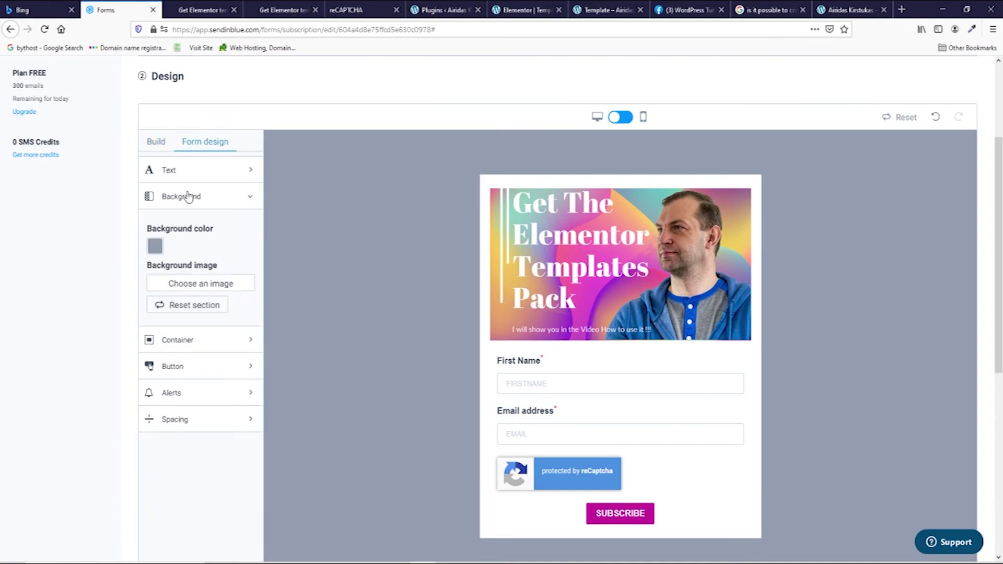
click(154, 245)
drag(217, 351, 151, 352)
key(ctrl+v)
scroll(663, 240, down, 5)
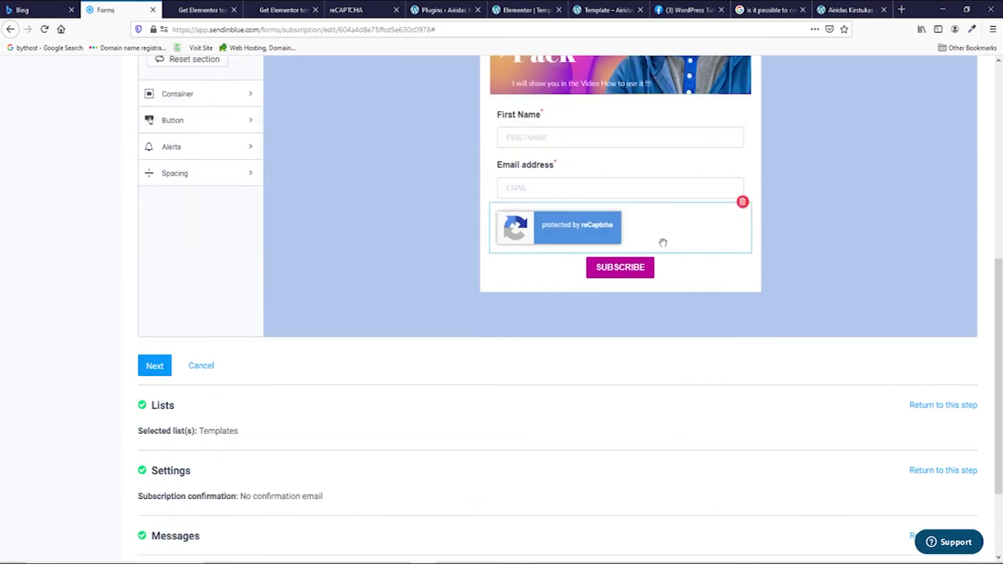
Step: Advance through Lists (keeping Templates), Settings and Messages, then select the iframe embed code
click(153, 334)
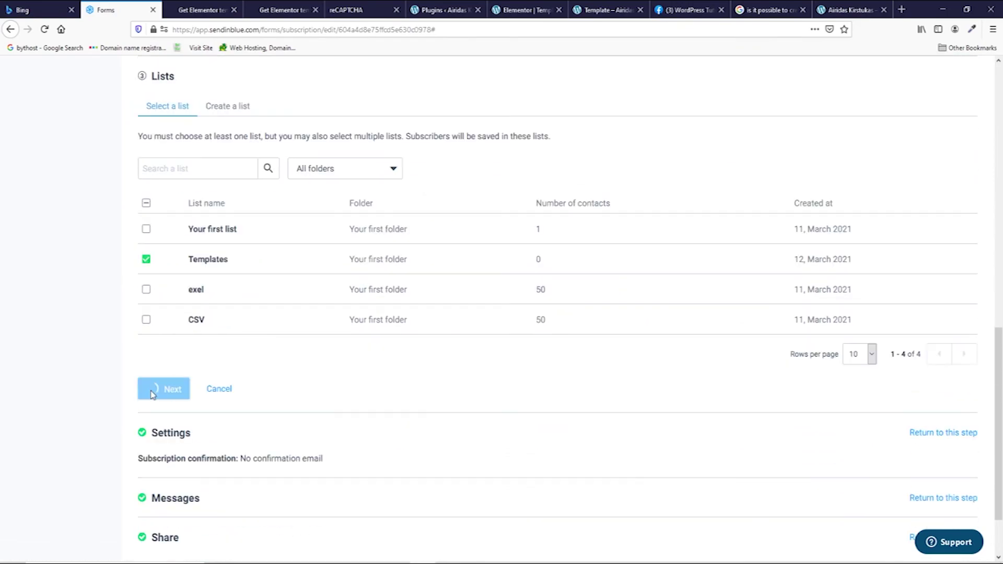
click(154, 387)
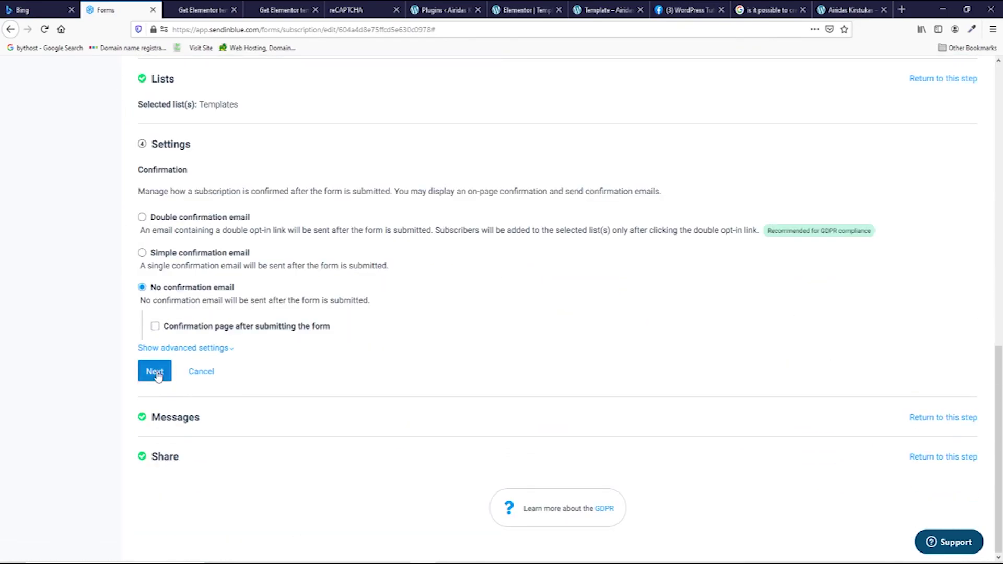
click(155, 373)
click(156, 418)
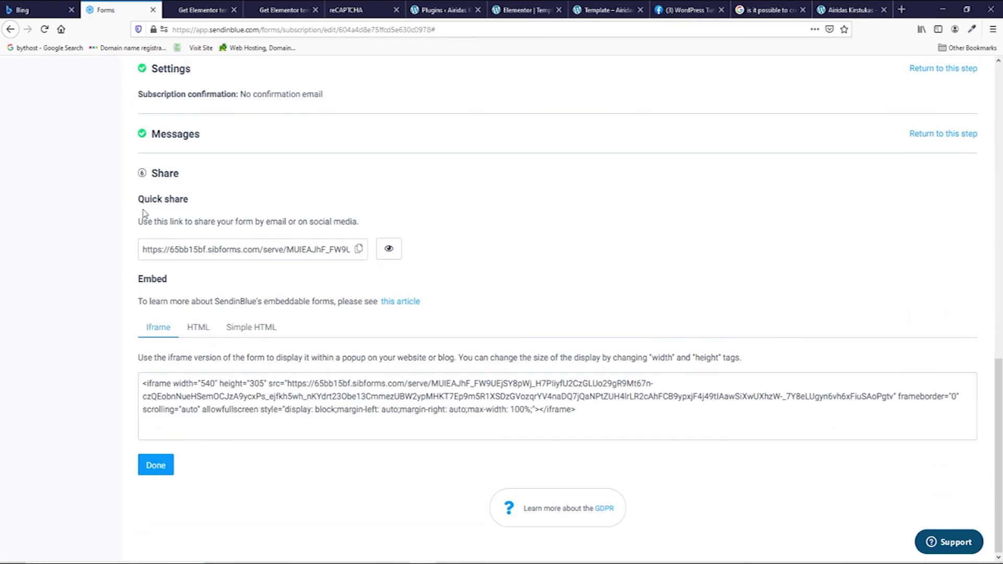
drag(584, 412, 135, 377)
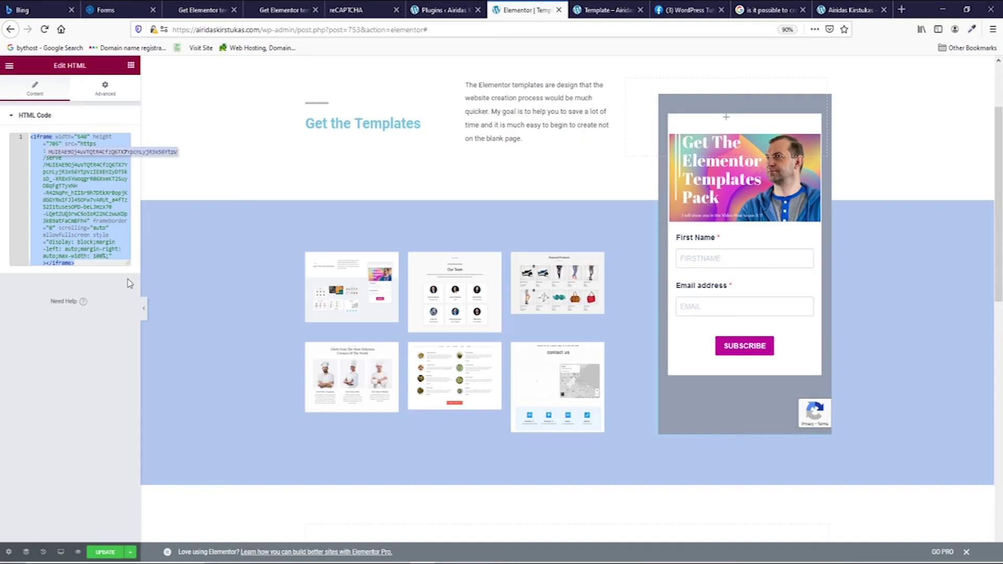
Step: Paste the new iframe code into the HTML widget and colour the divider New Global BGB
key(ctrl+v)
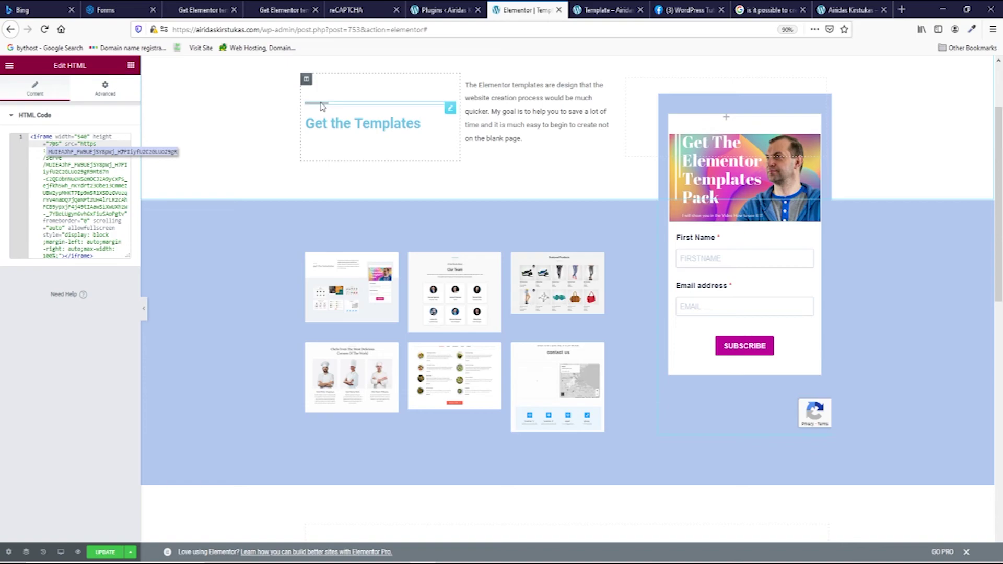
click(451, 109)
click(72, 88)
click(113, 139)
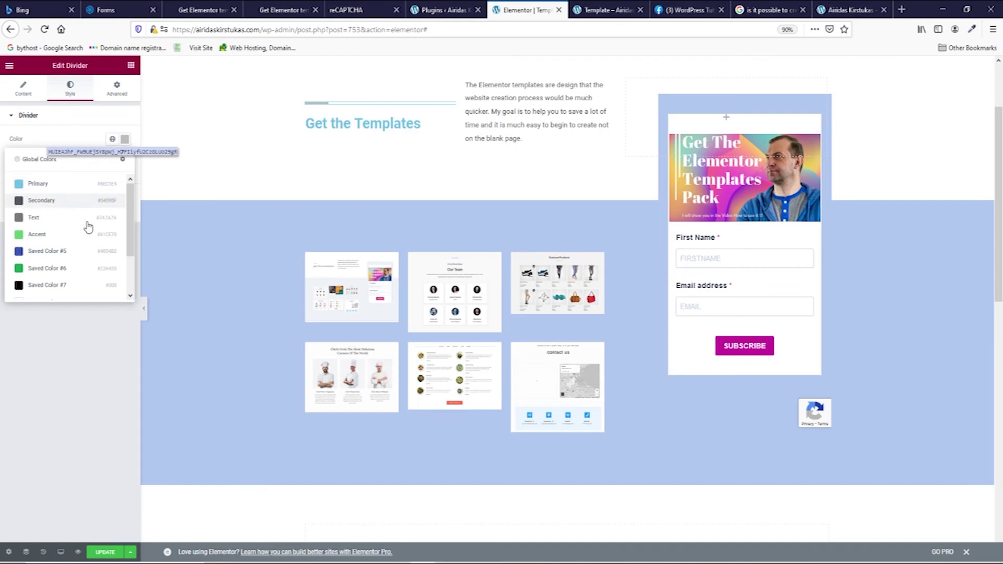
drag(130, 205, 130, 240)
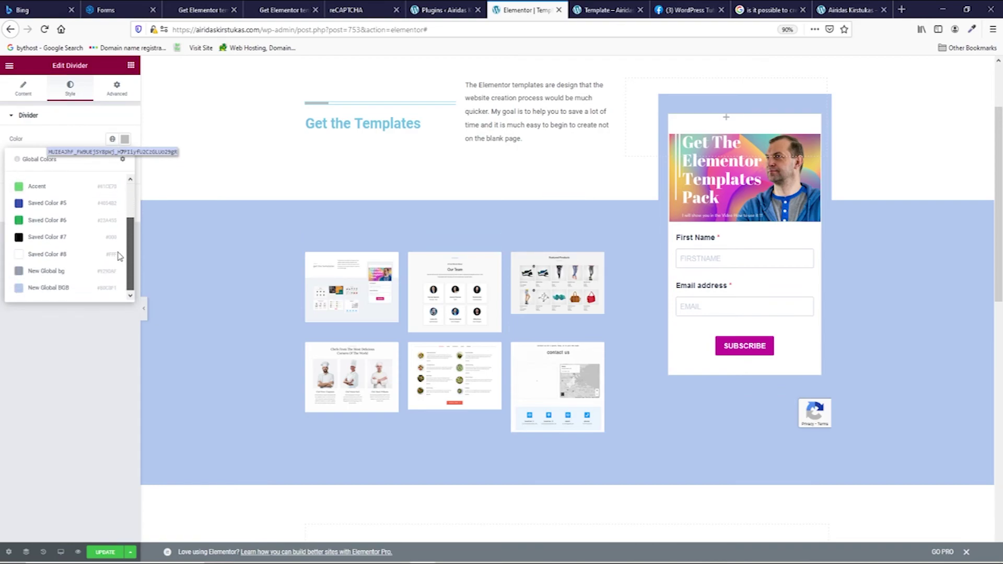
click(49, 289)
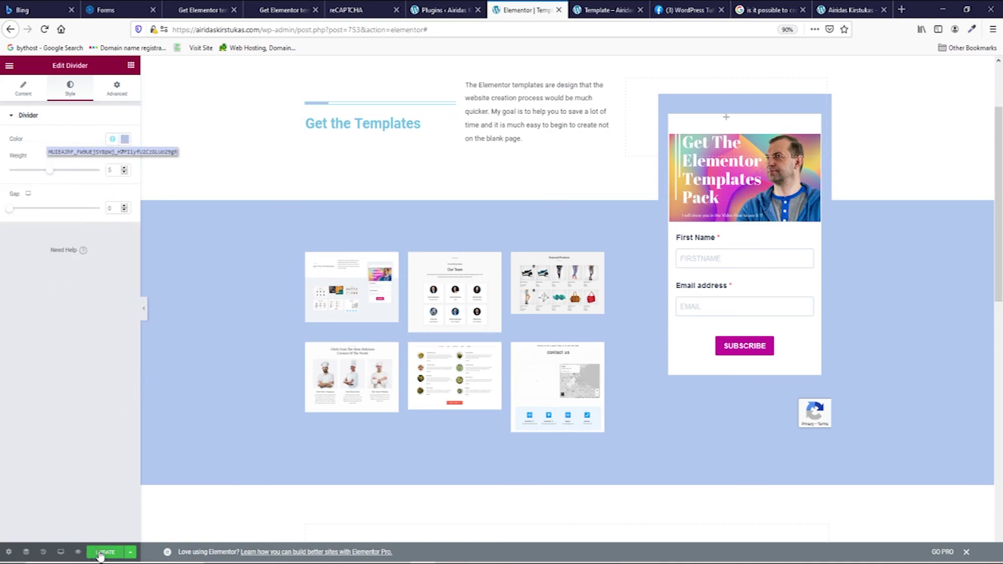
Step: Update the page, then submit a test subscription with a first name and email in the preview
click(607, 9)
scroll(679, 282, down, 3)
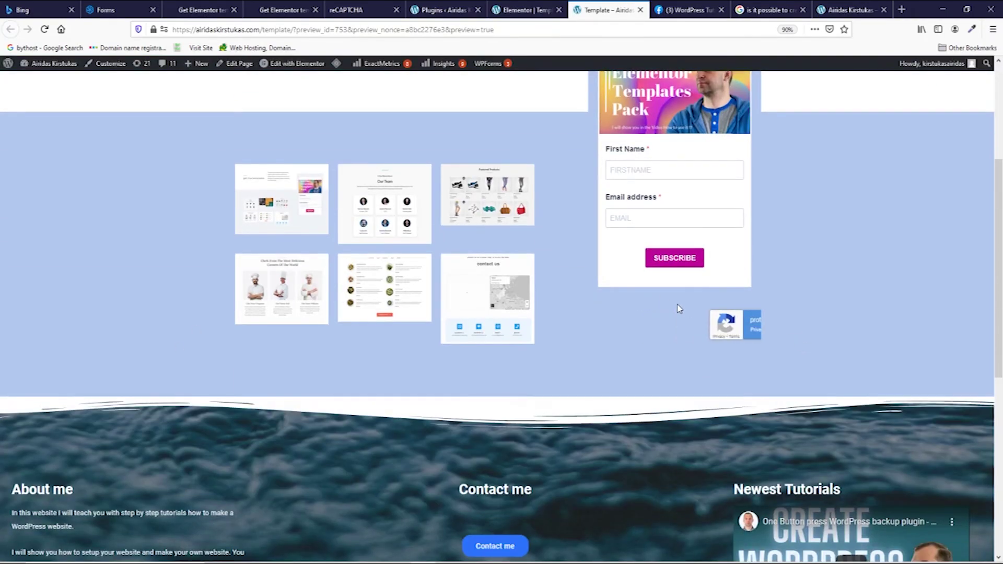
click(646, 170)
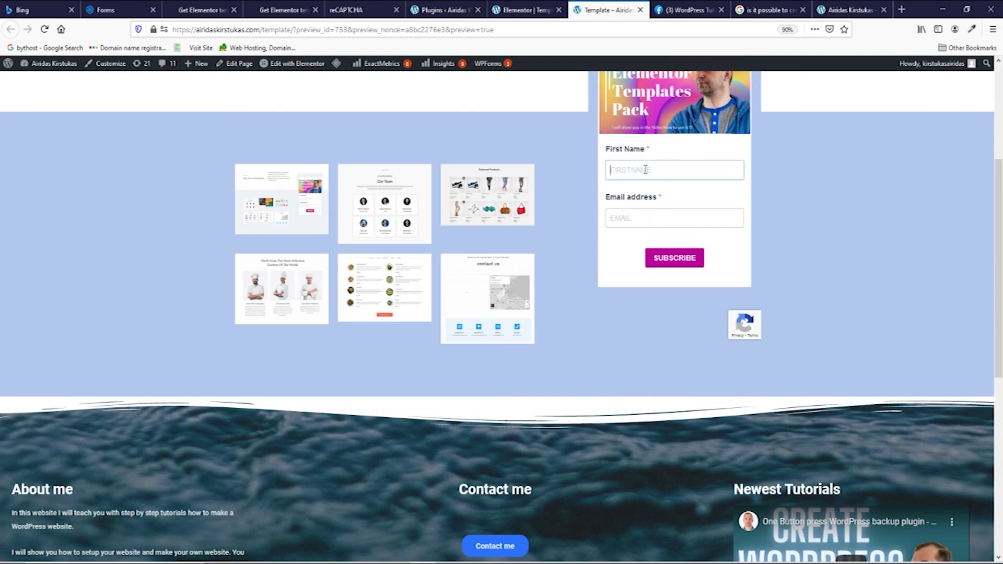
text(John)
click(671, 209)
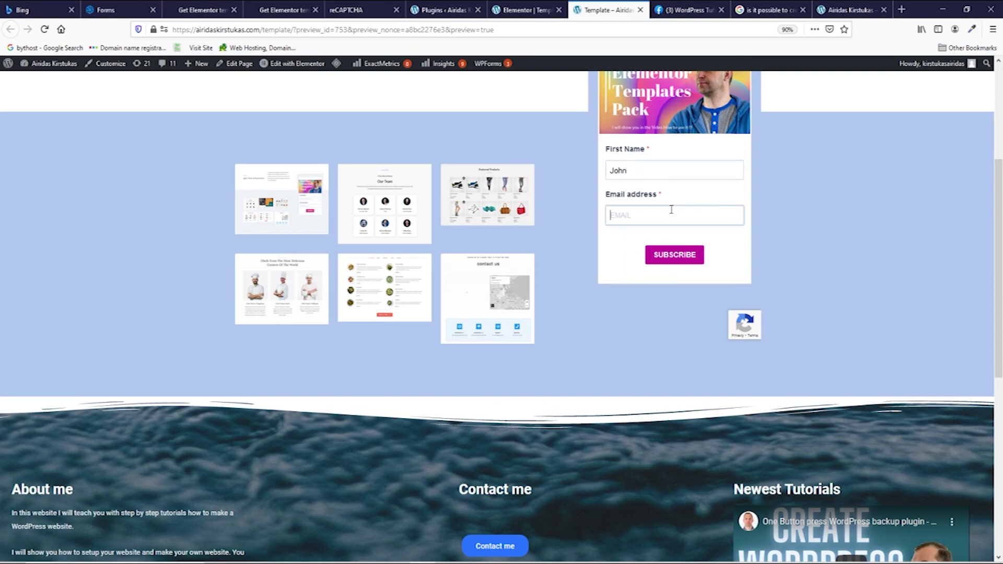
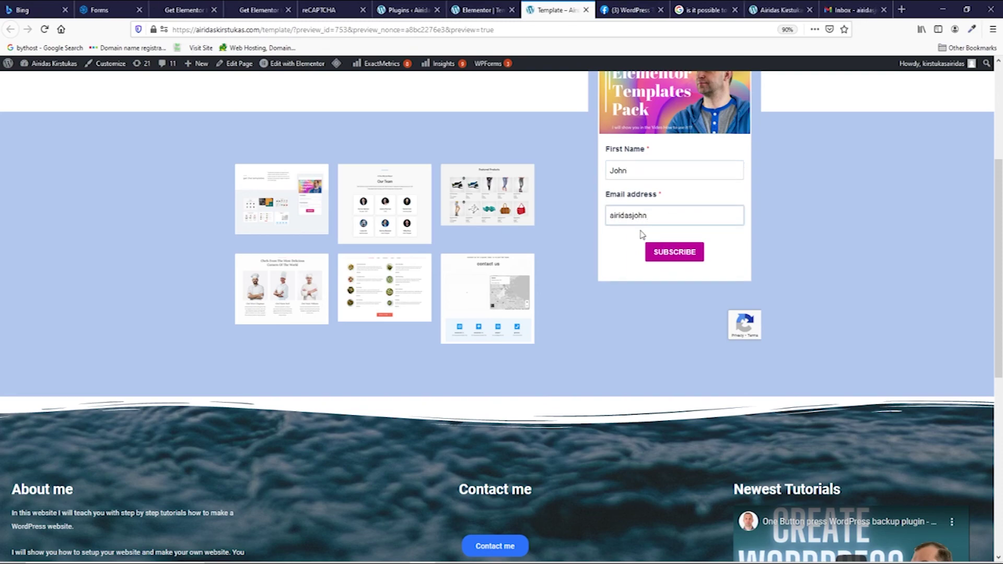
click(675, 253)
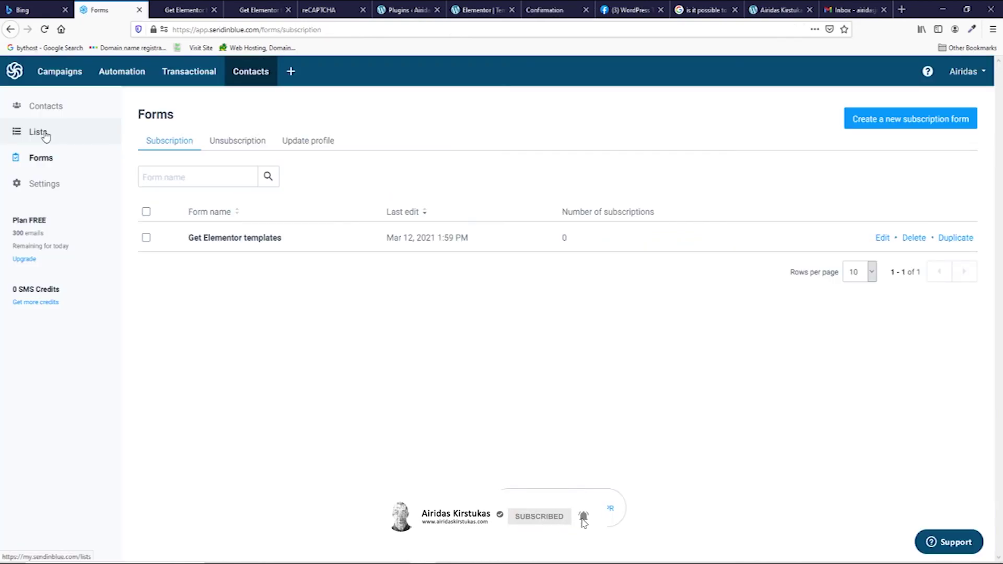
Step: Open Contacts > Lists and view the Templates list's single contact
click(39, 133)
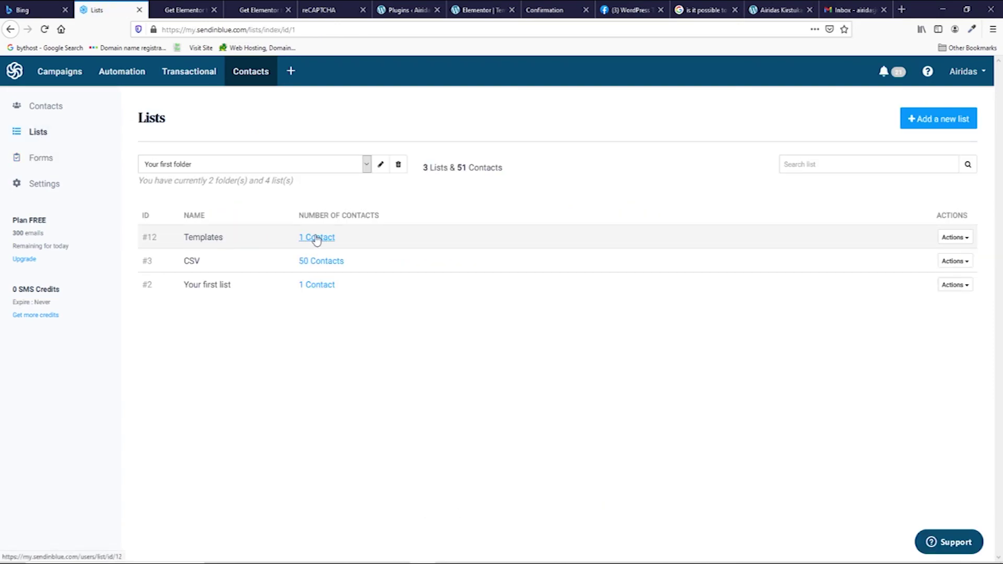
click(318, 238)
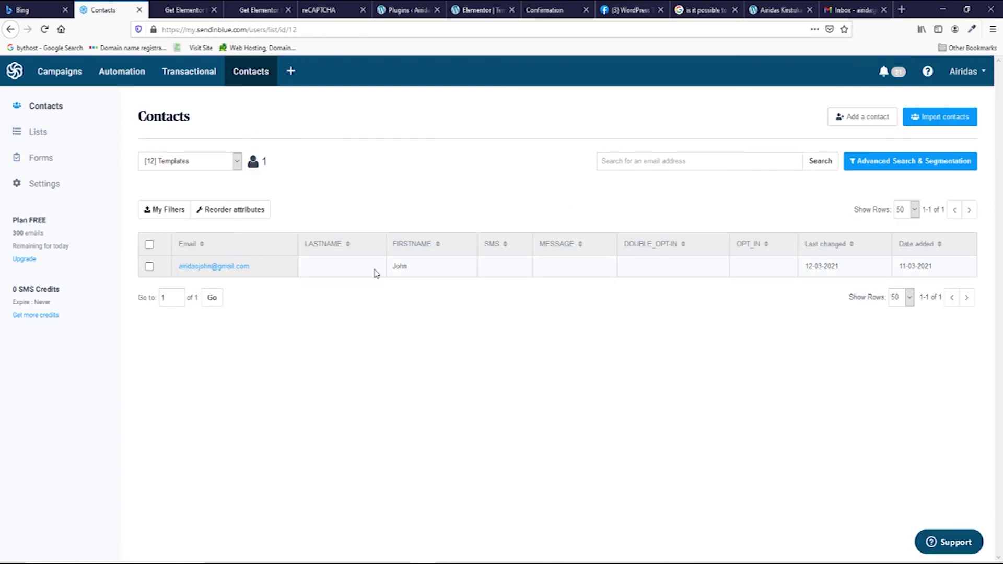